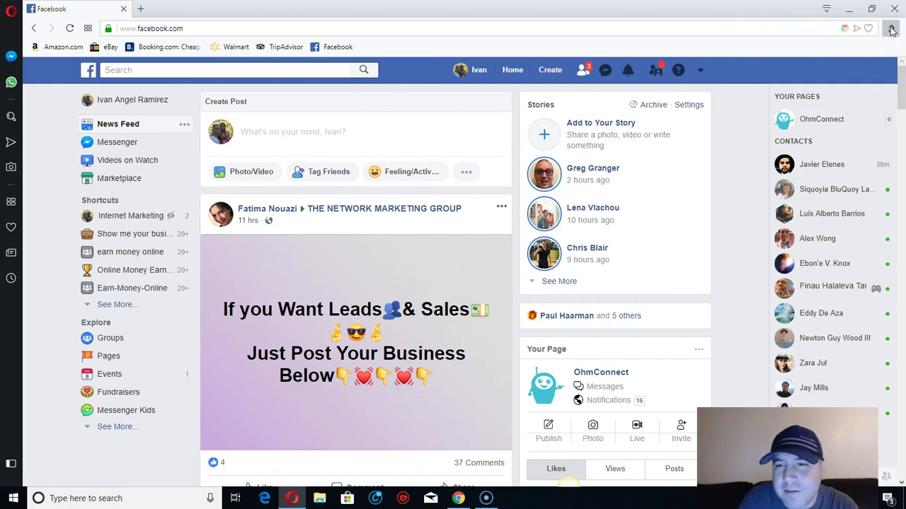
Step: Launch Automate Messages from the SimpleSocialTools extension popup over Facebook Messages
click(891, 30)
click(881, 179)
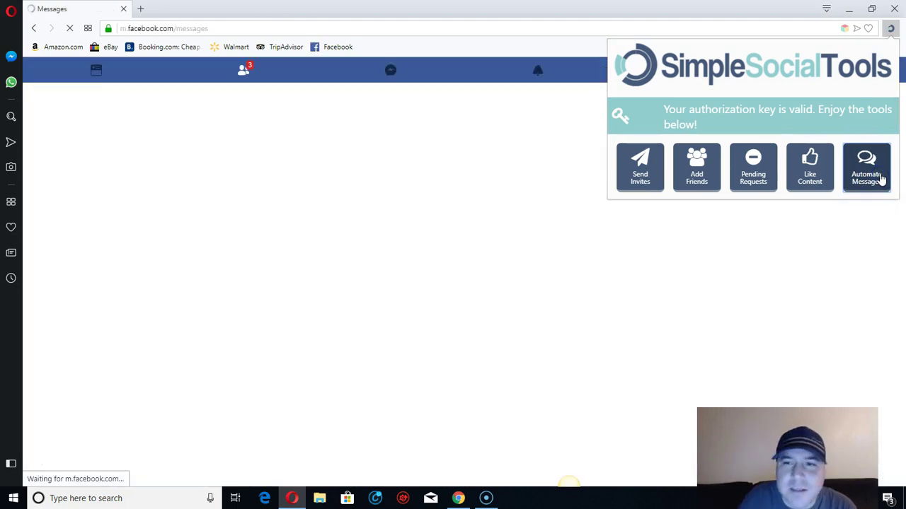
click(697, 182)
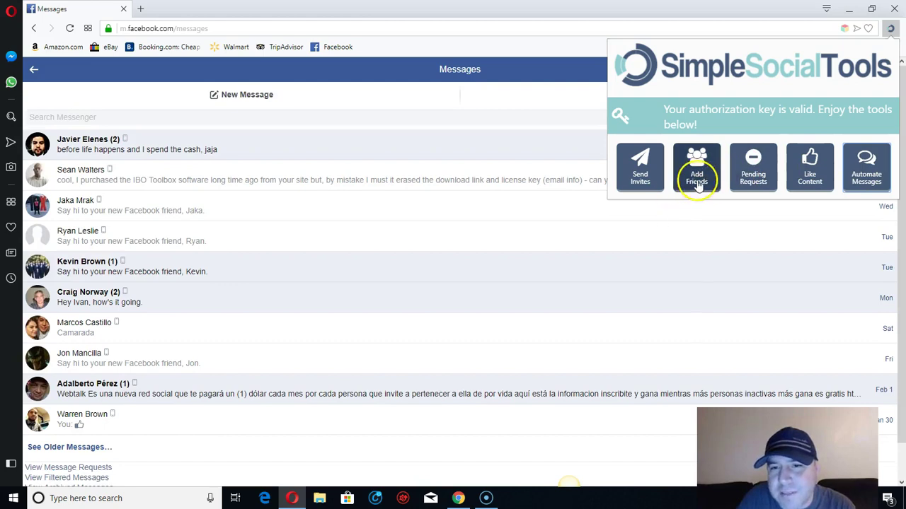
click(700, 186)
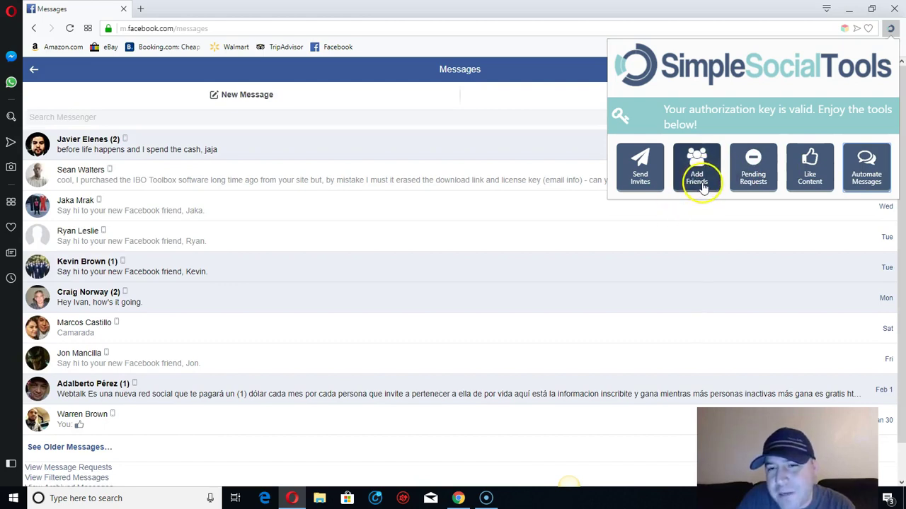
click(698, 158)
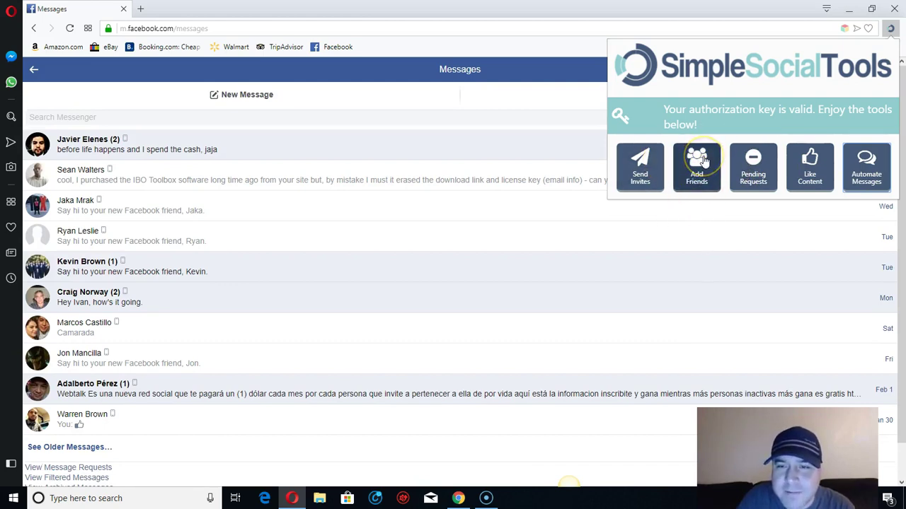
click(704, 162)
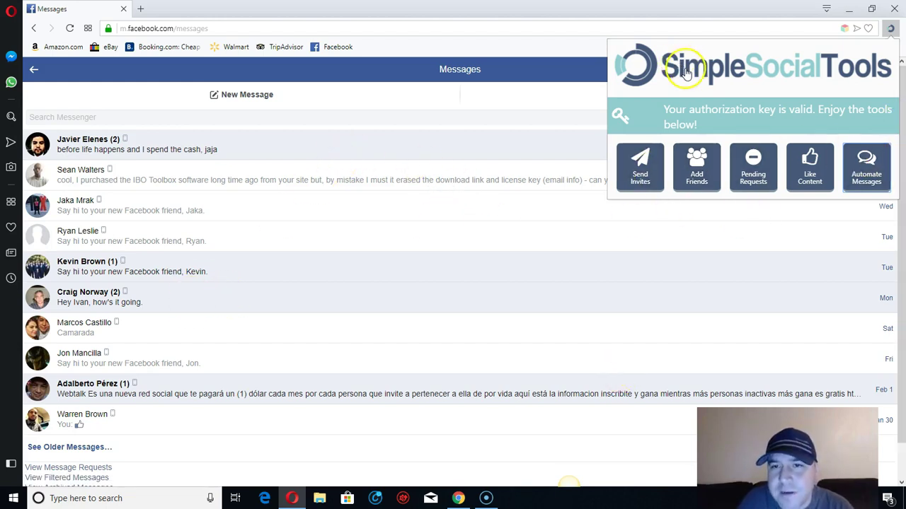
click(869, 177)
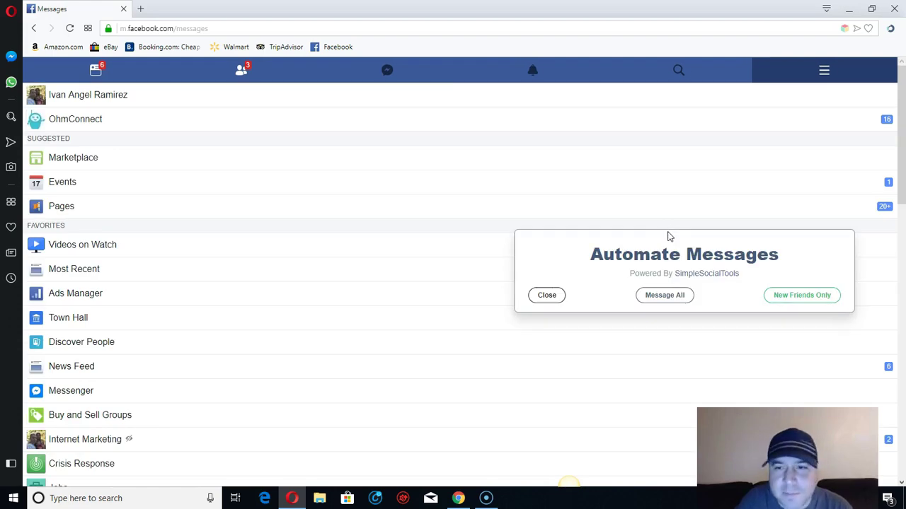
Step: Choose Message All so the Messages inbox reloads behind the Automate Messages dialog
click(686, 299)
click(658, 302)
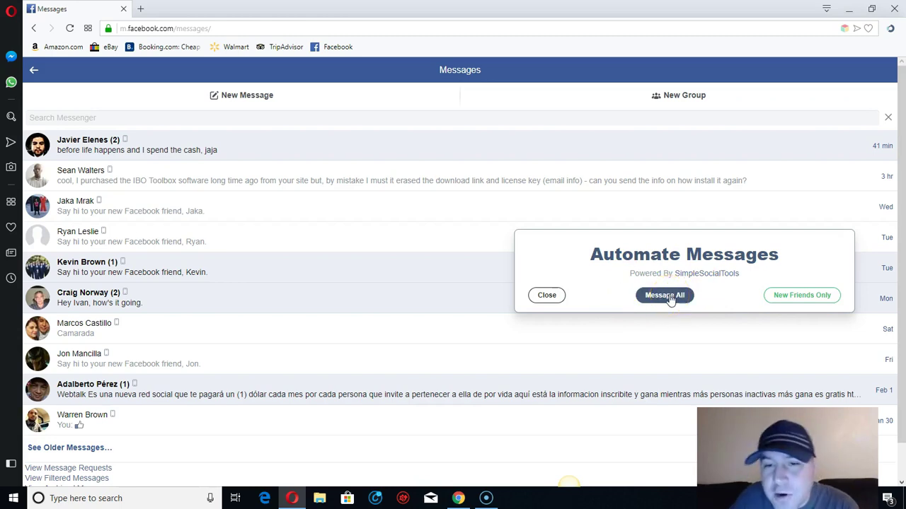
Step: Target New Friends Only, up to 40 friends added in the last 30 days (since 01/09/2019)
click(812, 297)
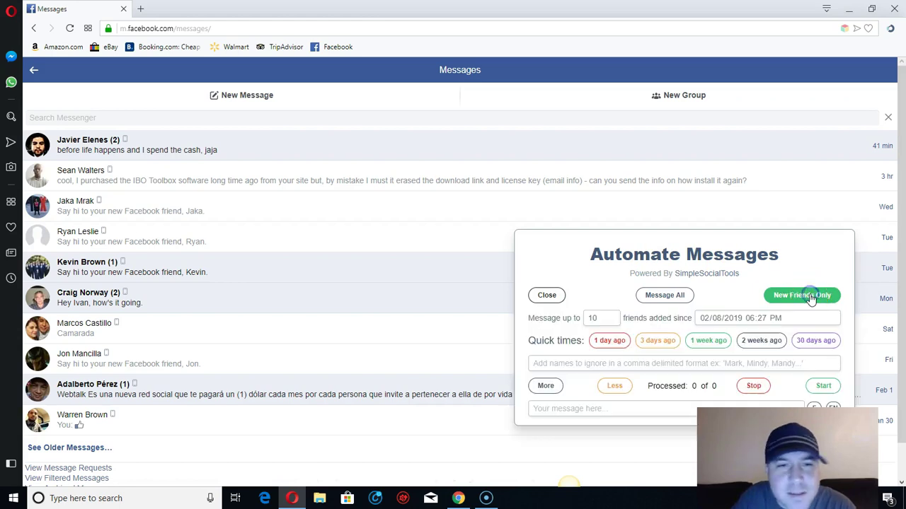
drag(786, 254, 818, 35)
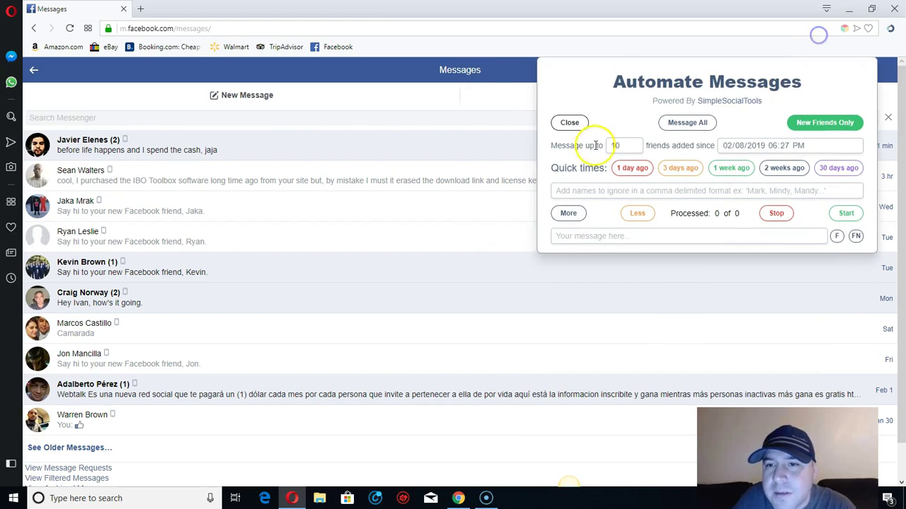
double_click(602, 145)
text(40)
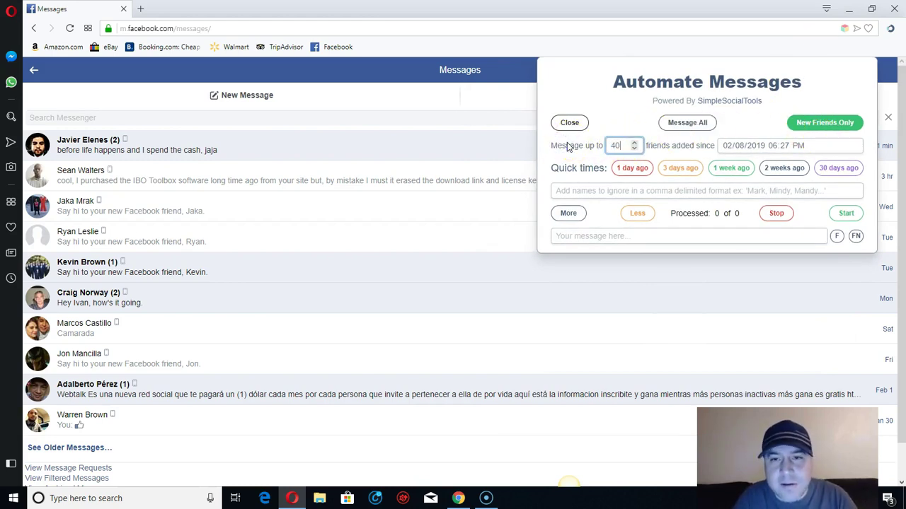
click(838, 170)
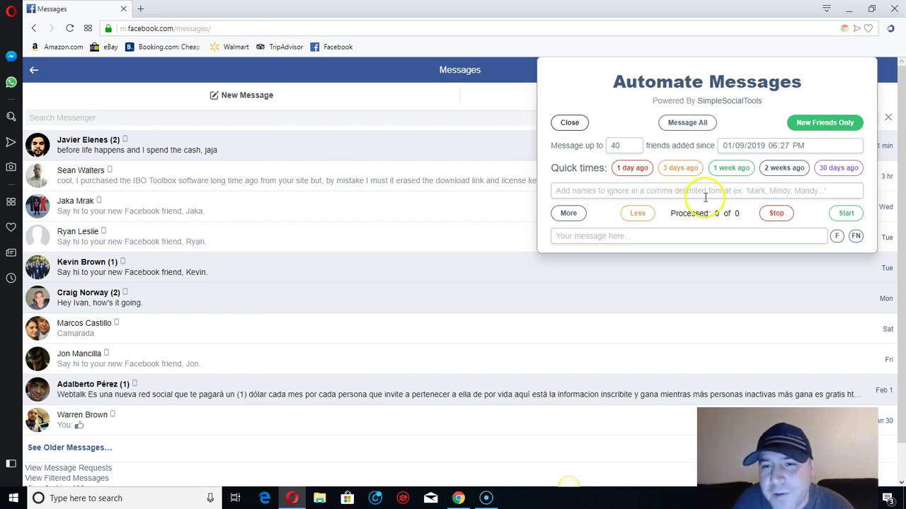
click(671, 193)
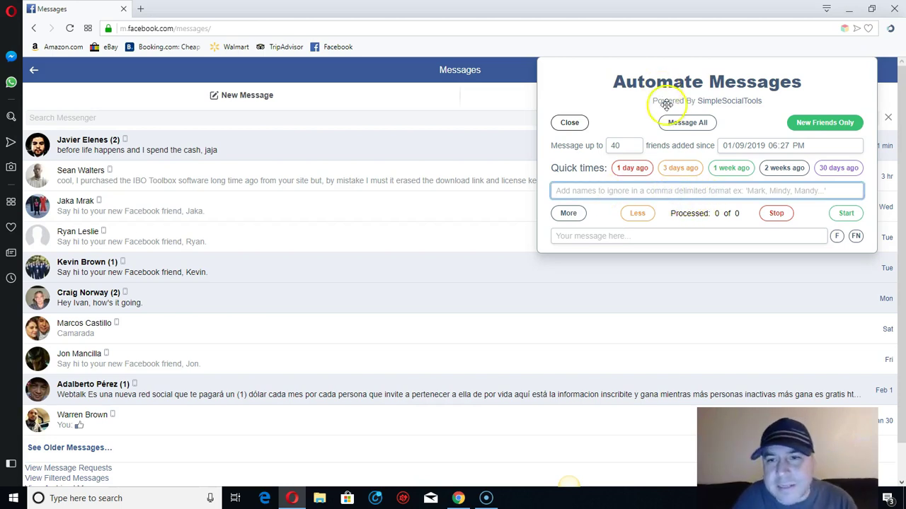
click(692, 127)
click(580, 191)
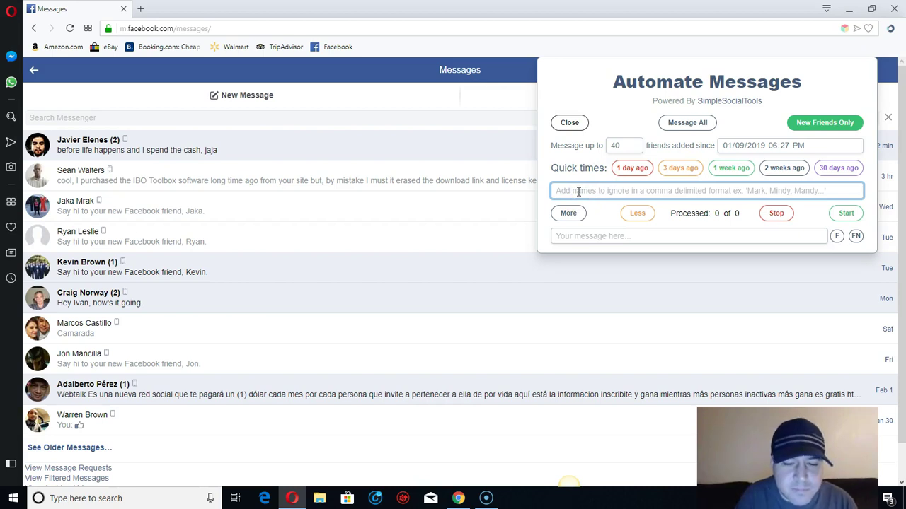
text(John)
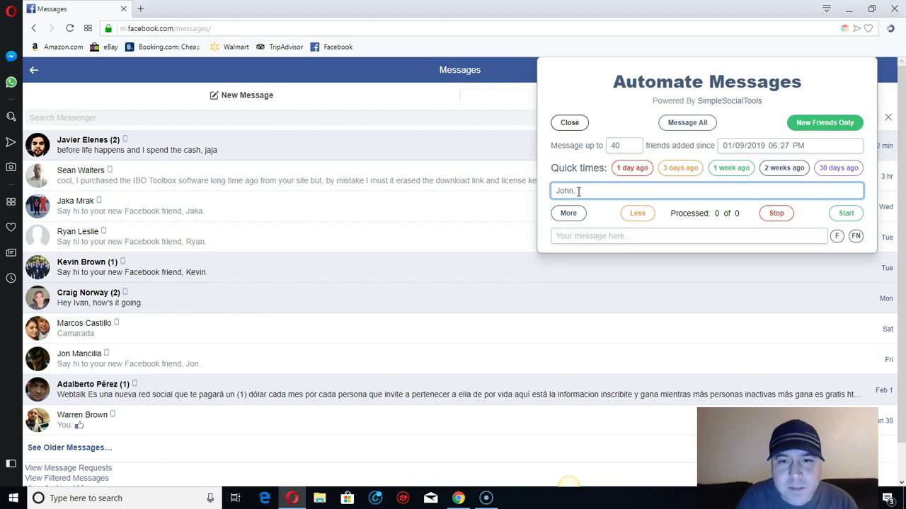
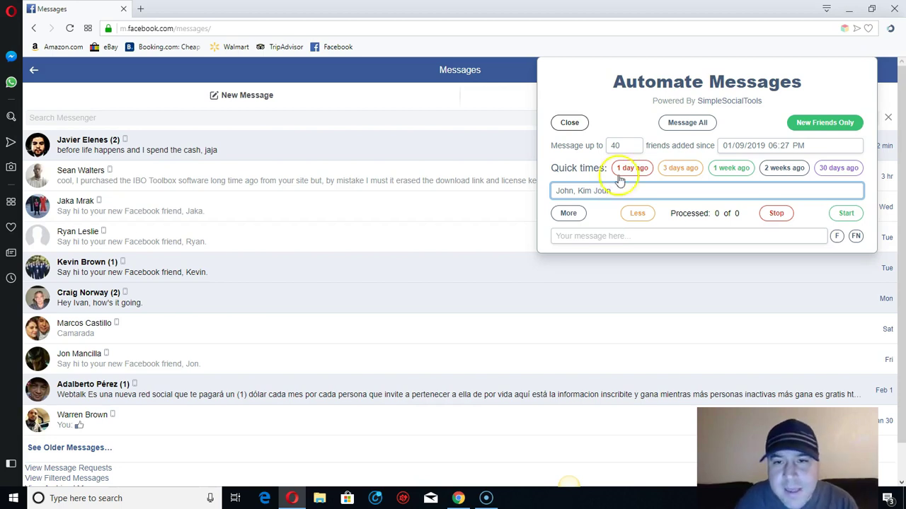
click(612, 196)
text(b)
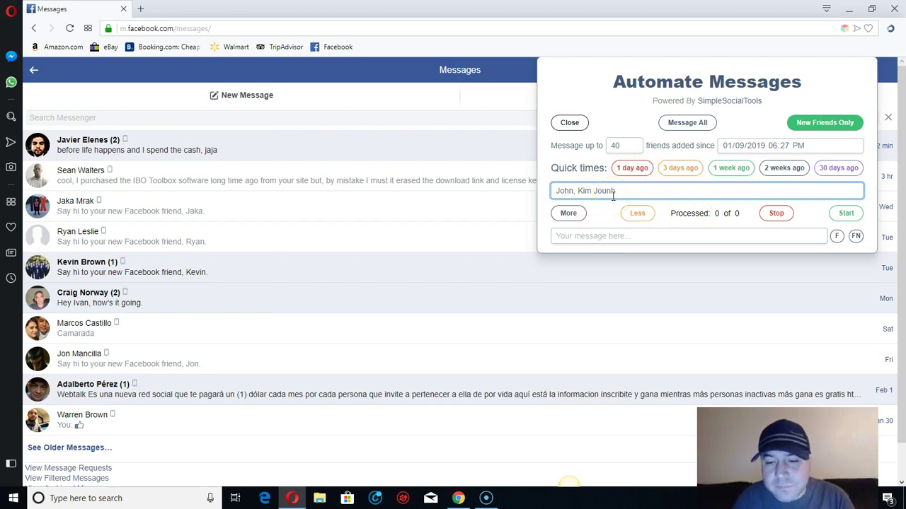
click(602, 191)
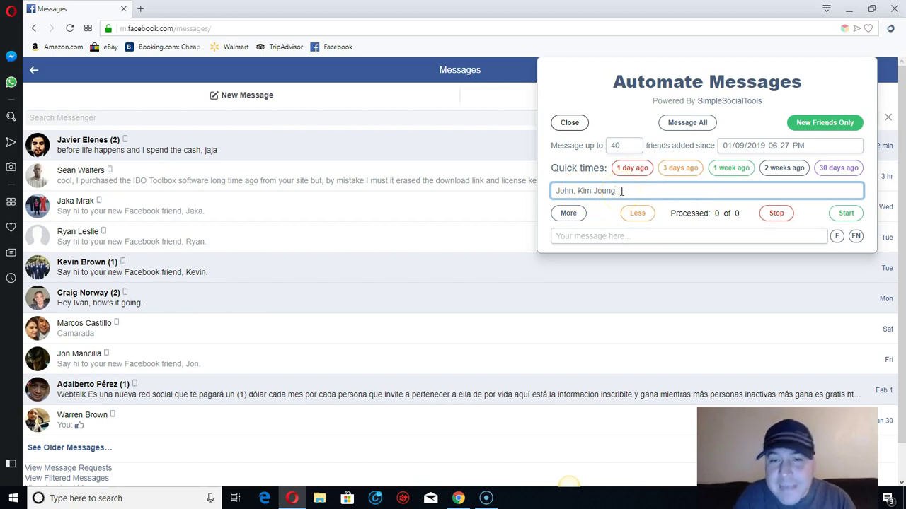
key(BackSpace)
key(BackSpace)
click(571, 204)
click(600, 190)
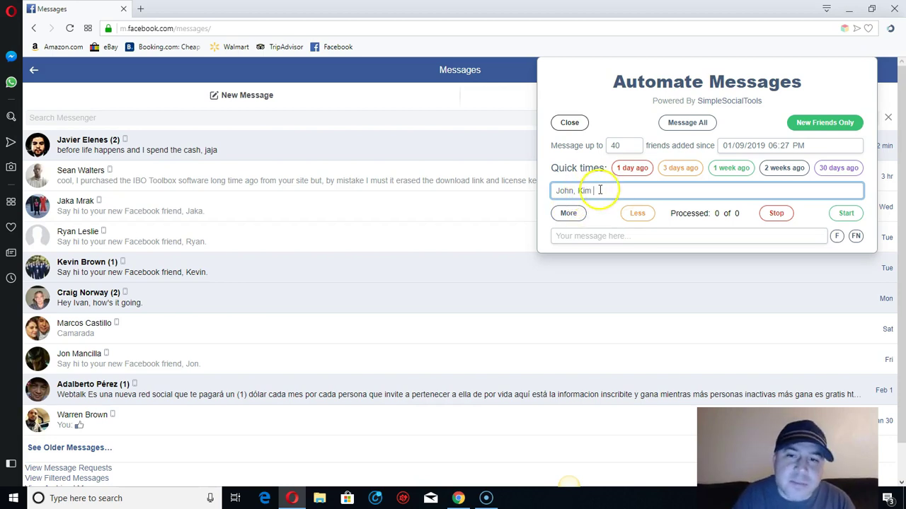
drag(600, 189, 524, 184)
key(BackSpace)
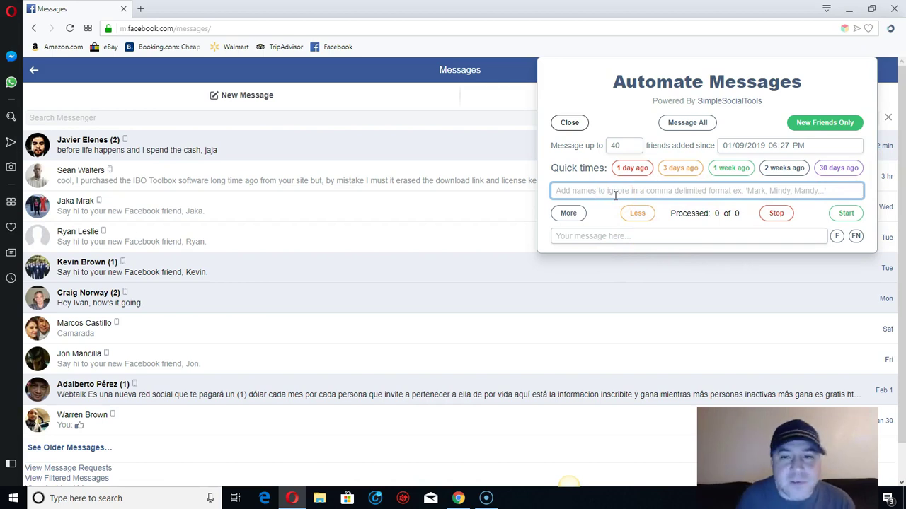
Step: Write 'Hey [firstname], thanks for the add! Nice FB profile! How is business? :)' in the message box
click(621, 240)
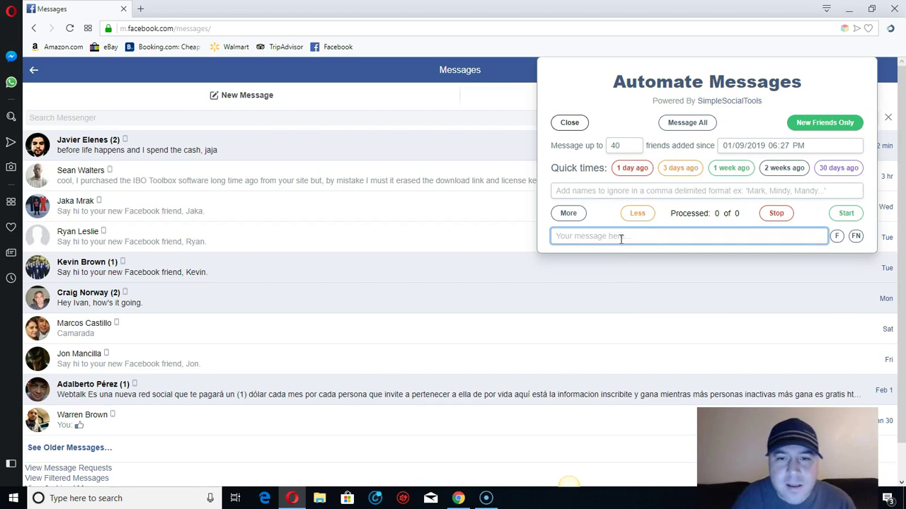
text(Hello)
key(BackSpace)
key(BackSpace)
key(BackSpace)
key(BackSpace)
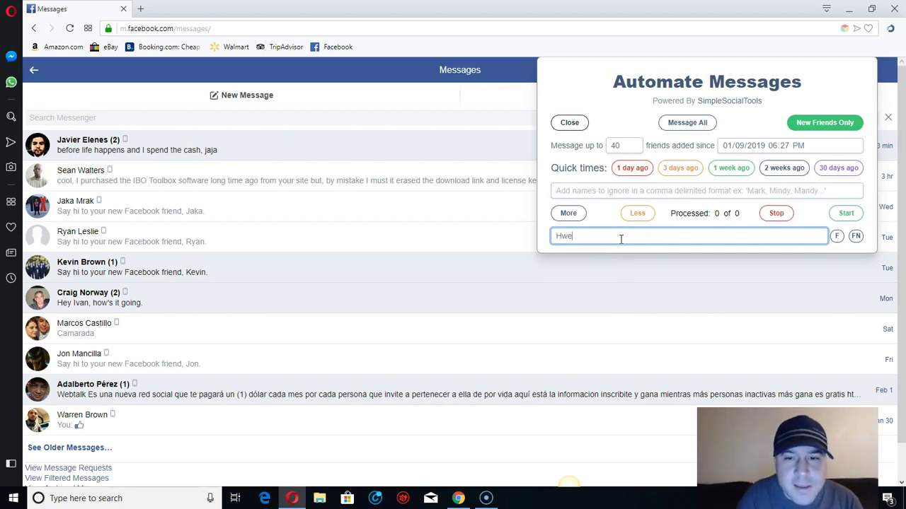
text(ey)
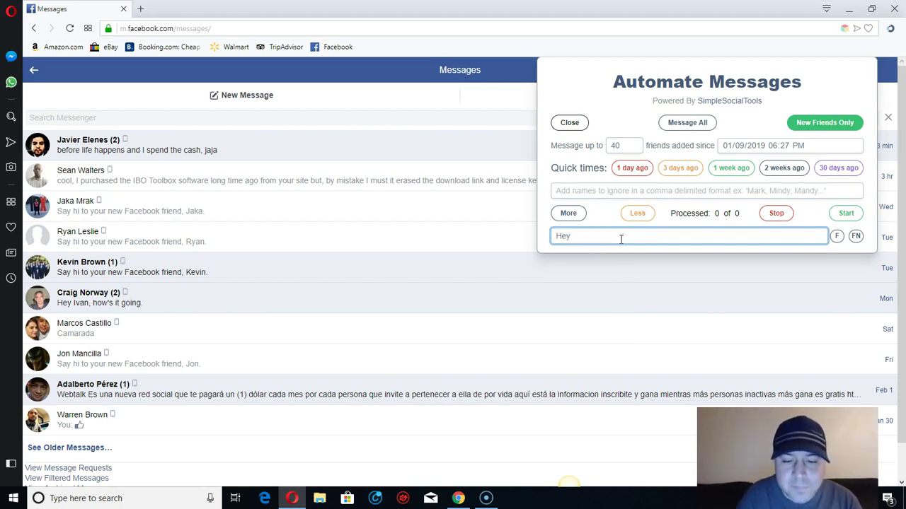
click(836, 238)
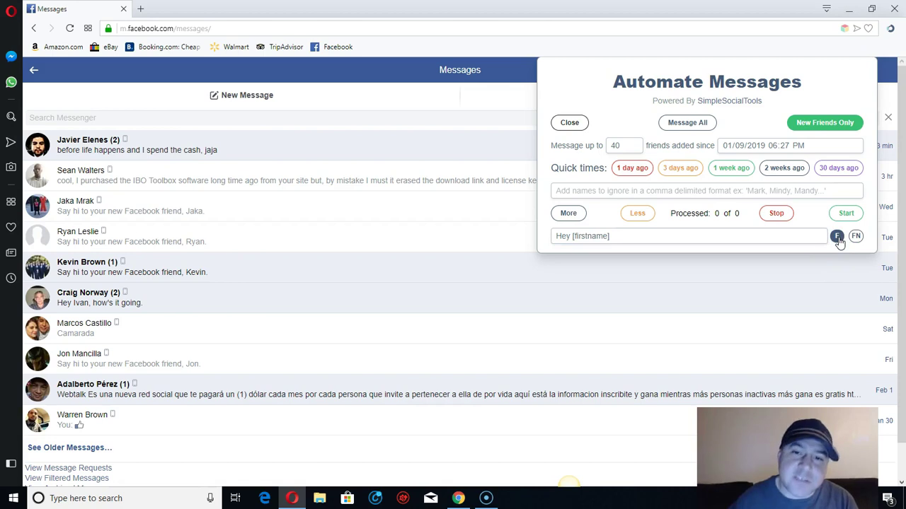
click(612, 238)
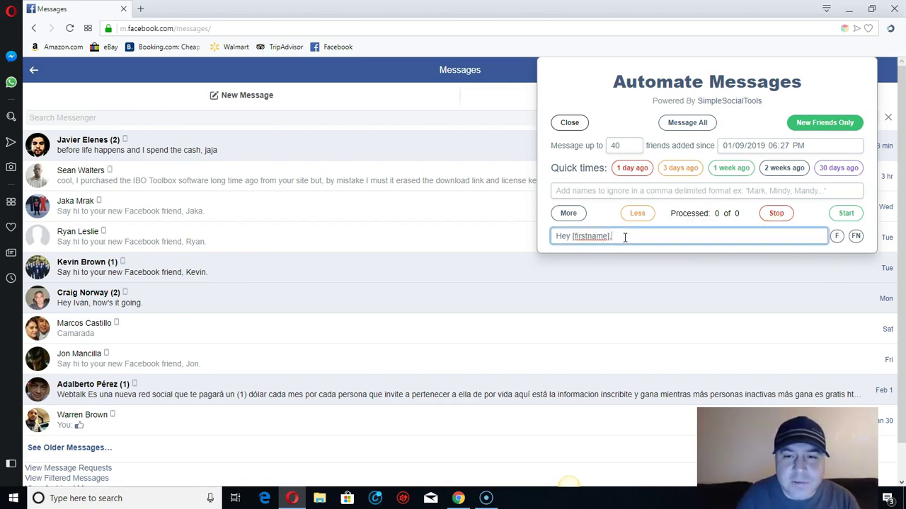
text(, thanks for the add! Nice )
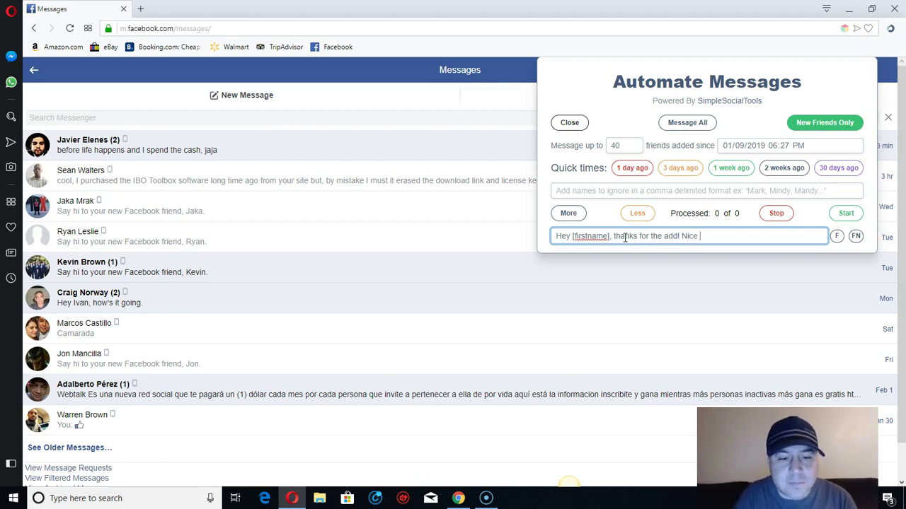
text(Fb)
key(BackSpace)
key(BackSpace)
text(B )
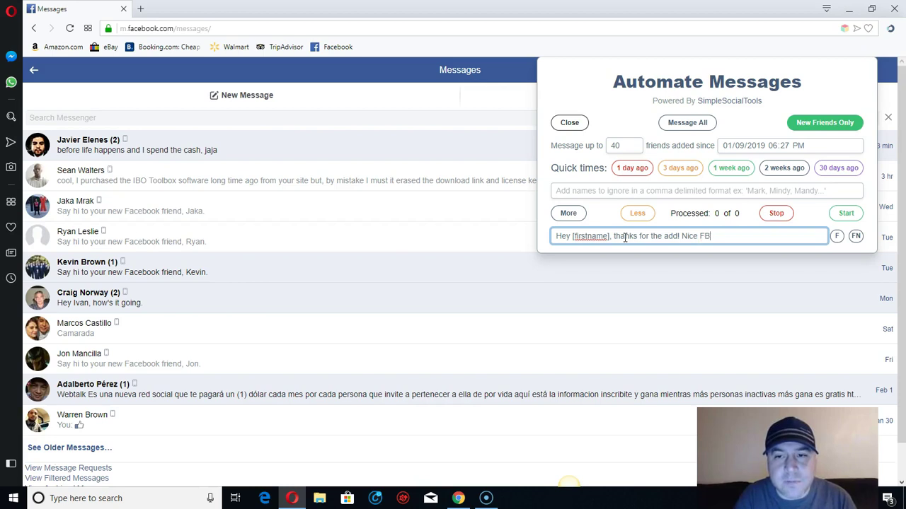
text(profile)
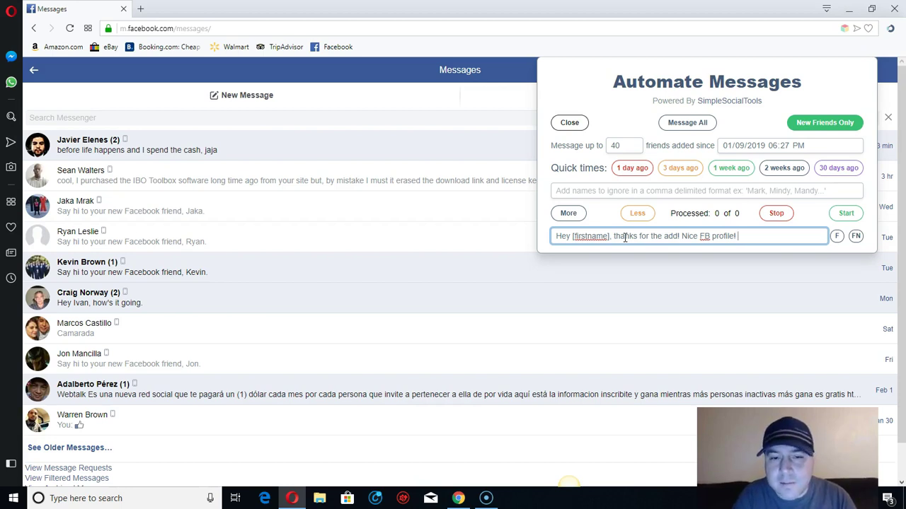
text(! How is bus)
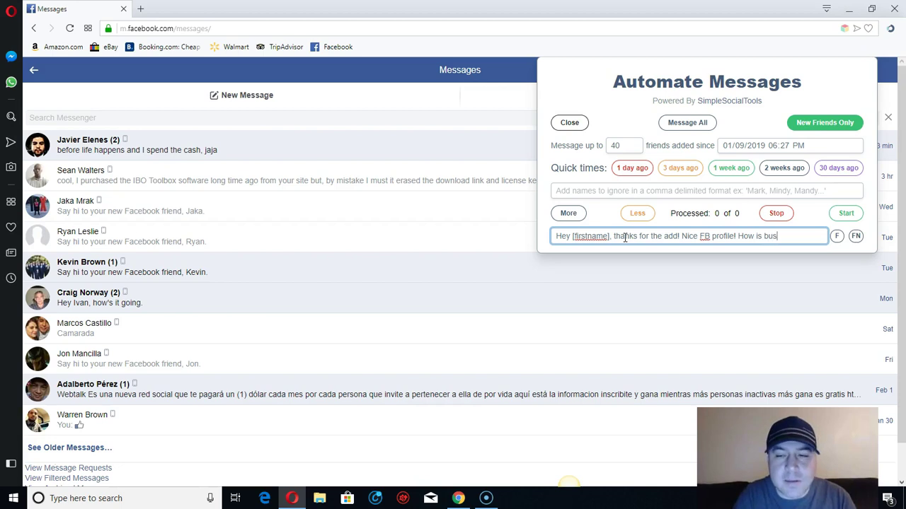
text(iness?)
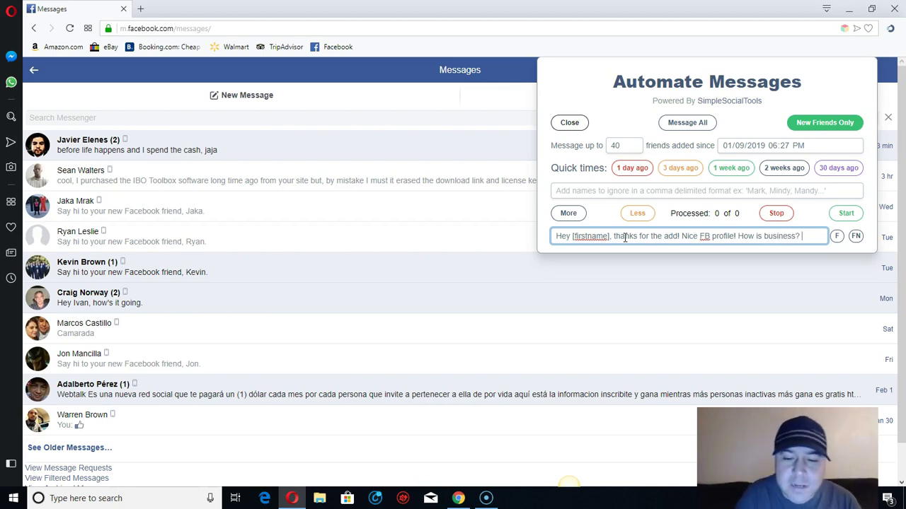
text( :))
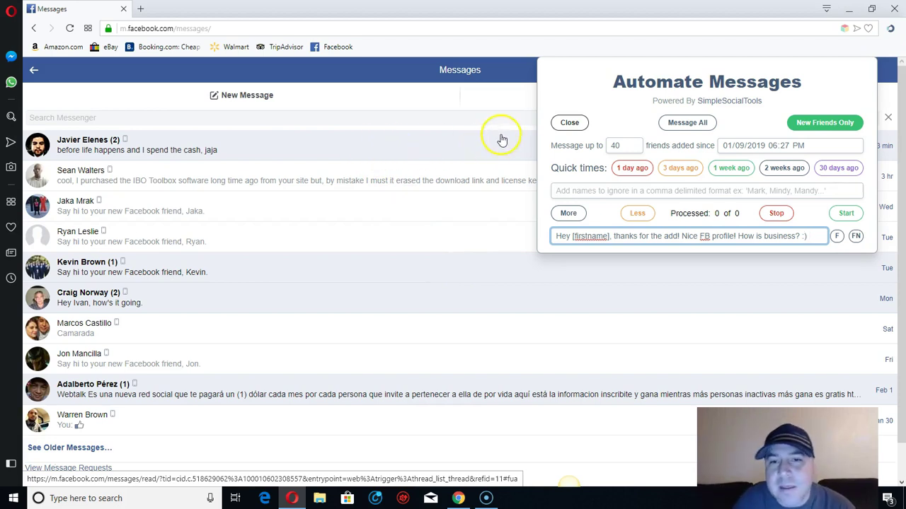
click(641, 238)
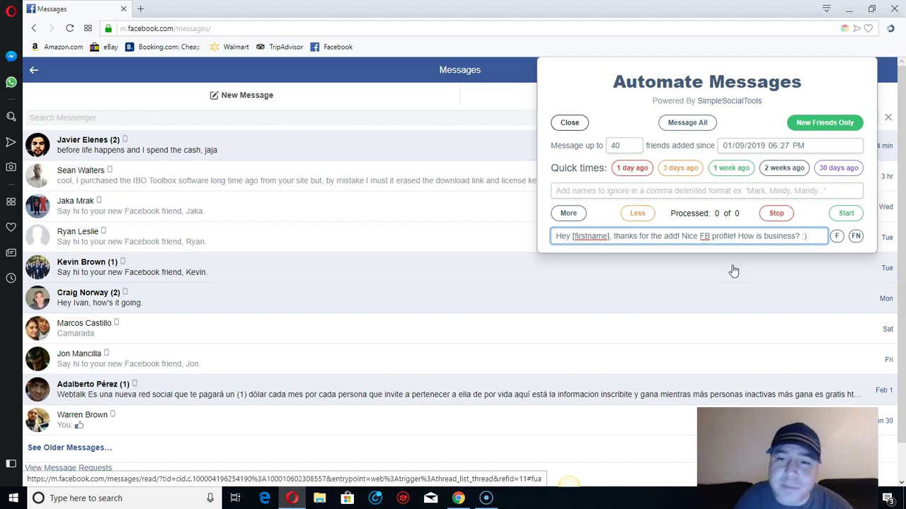
click(672, 301)
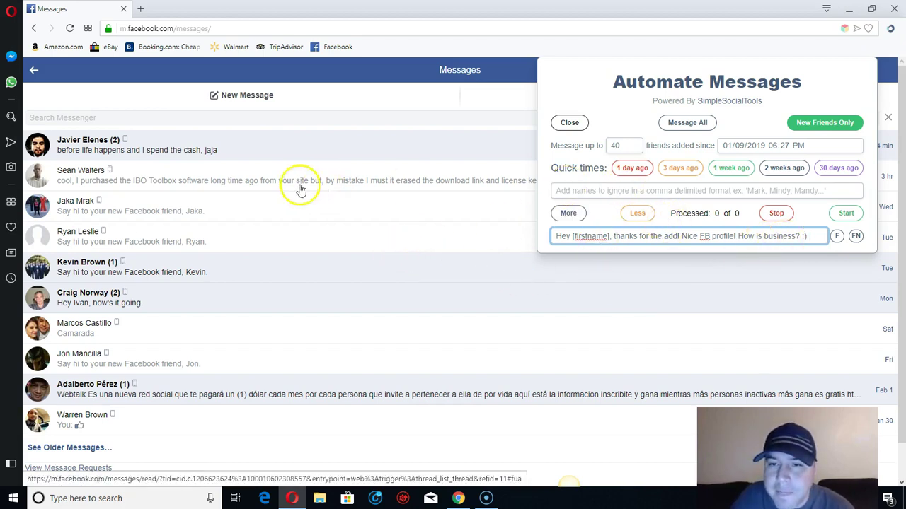
click(846, 213)
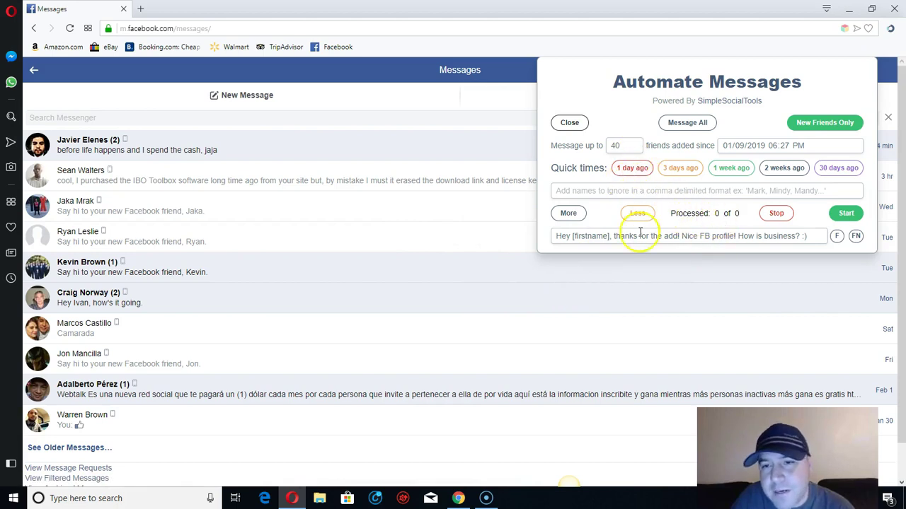
Step: Scroll the Facebook Messages list down to the older conversations
scroll(159, 300, down, 1)
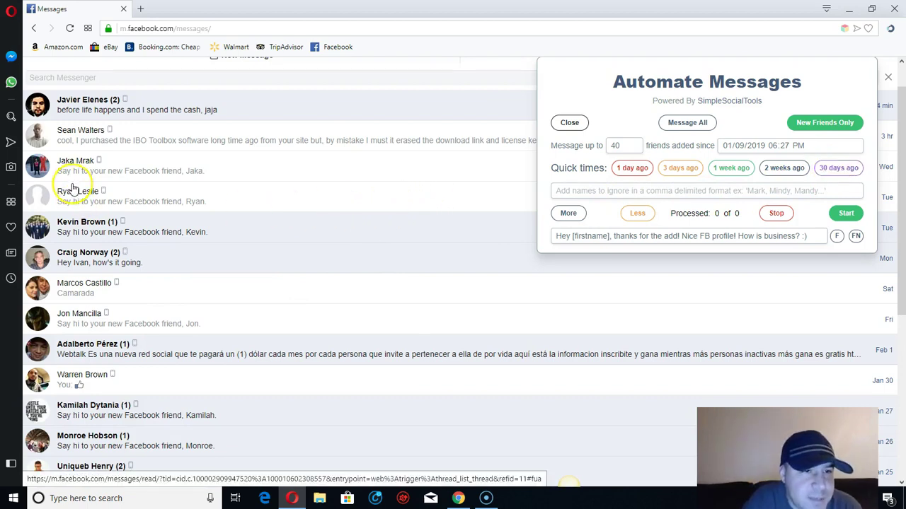
scroll(76, 191, down, 4)
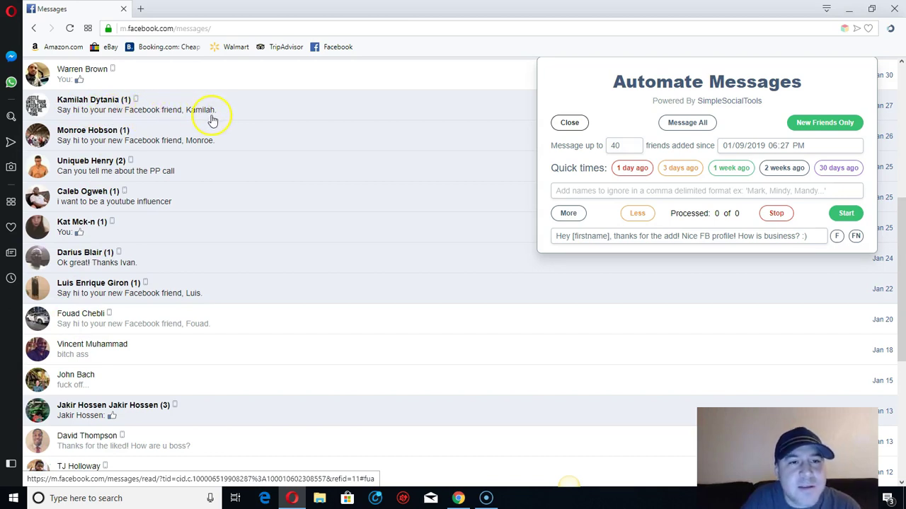
scroll(213, 120, down, 4)
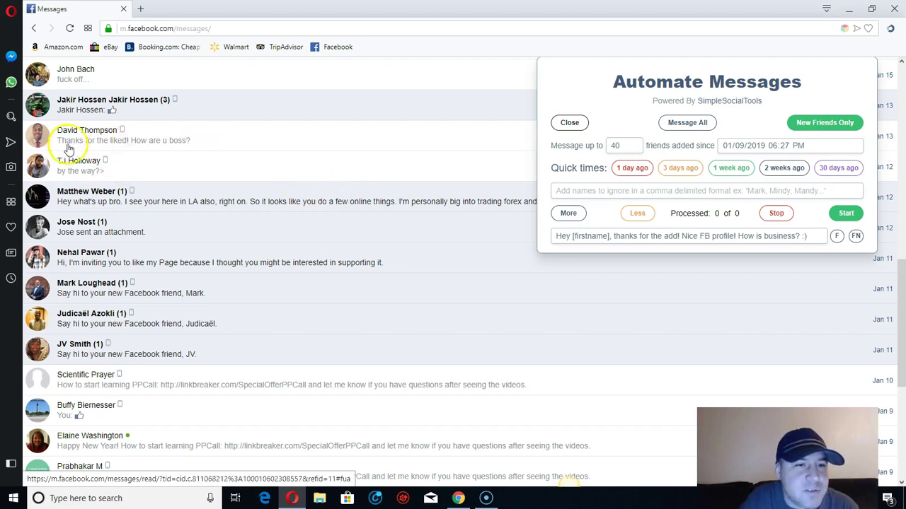
Step: Start the automated greeting run and let it message both new friends (2 of 2)
click(77, 172)
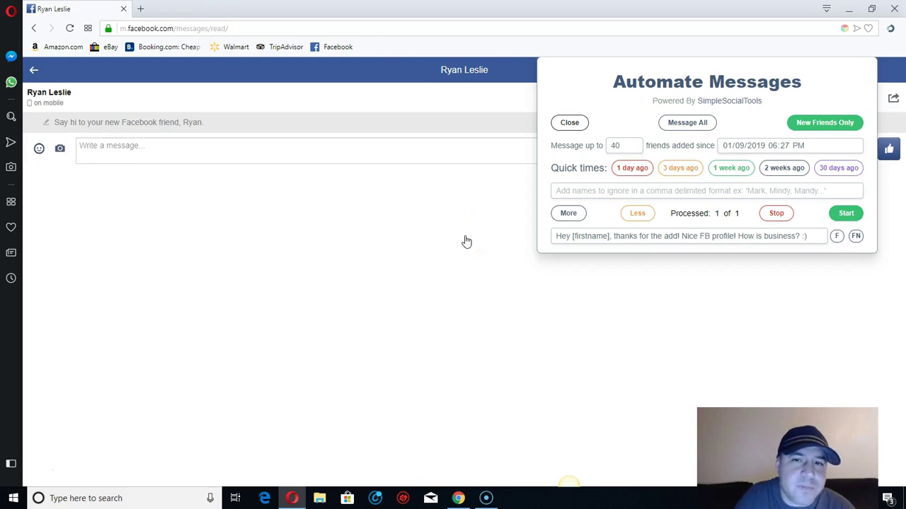
click(846, 214)
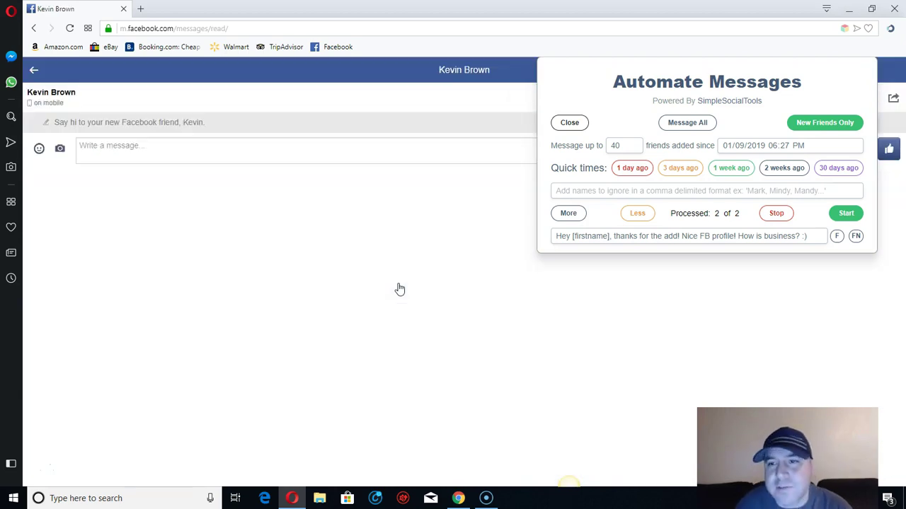
click(411, 291)
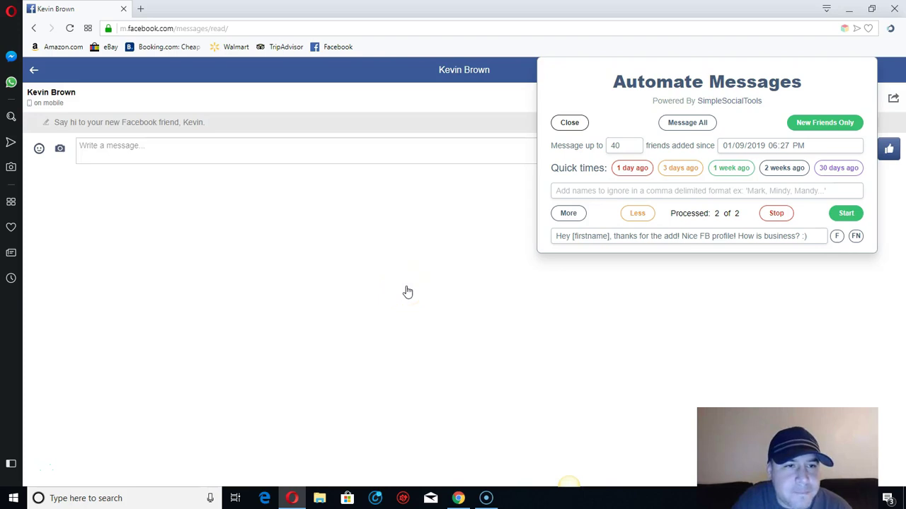
Step: In a new tab, open Facebook and the newest friend's Messenger chat to check the greeting
click(142, 9)
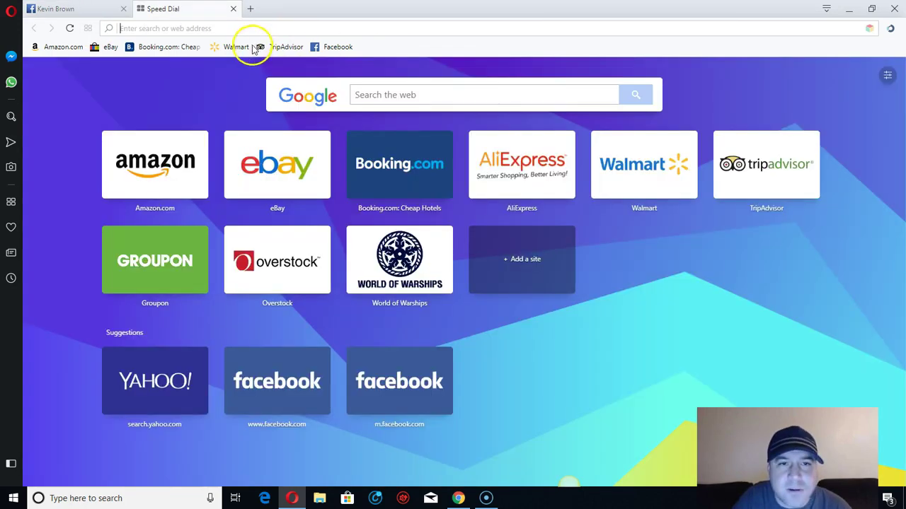
click(343, 48)
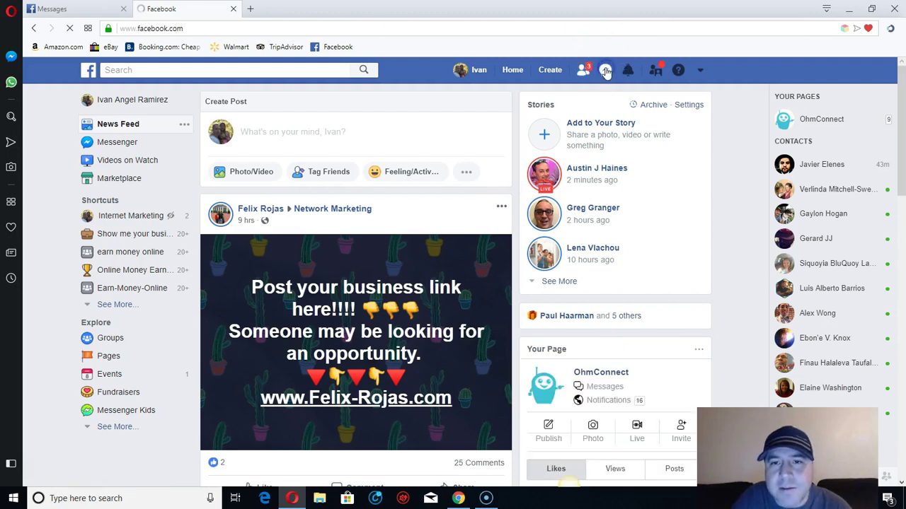
click(605, 70)
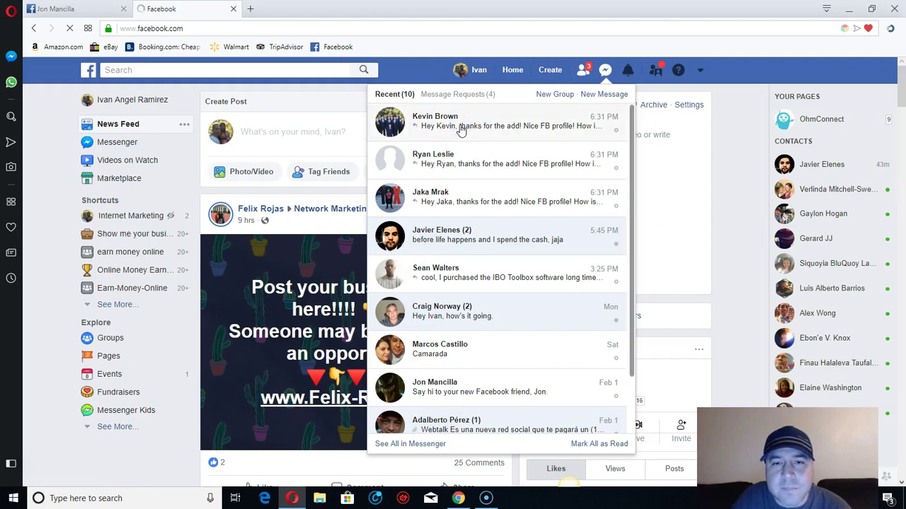
click(460, 127)
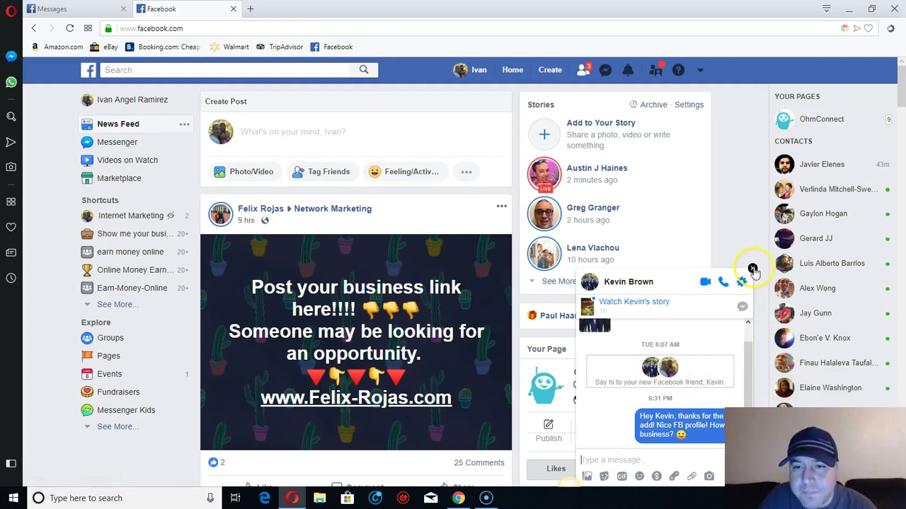
Step: Close the chat, review more sent greetings in Messenger, and return to the Messages tab (6 of 6)
click(752, 268)
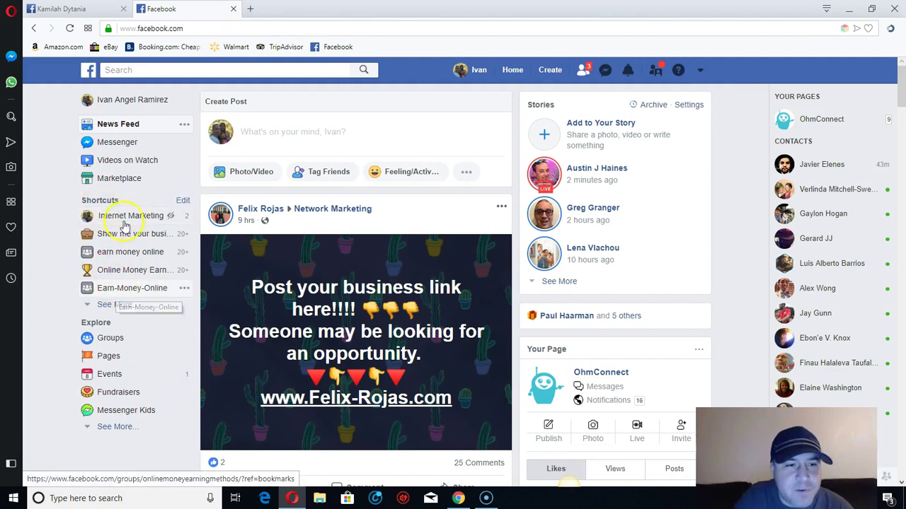
click(605, 70)
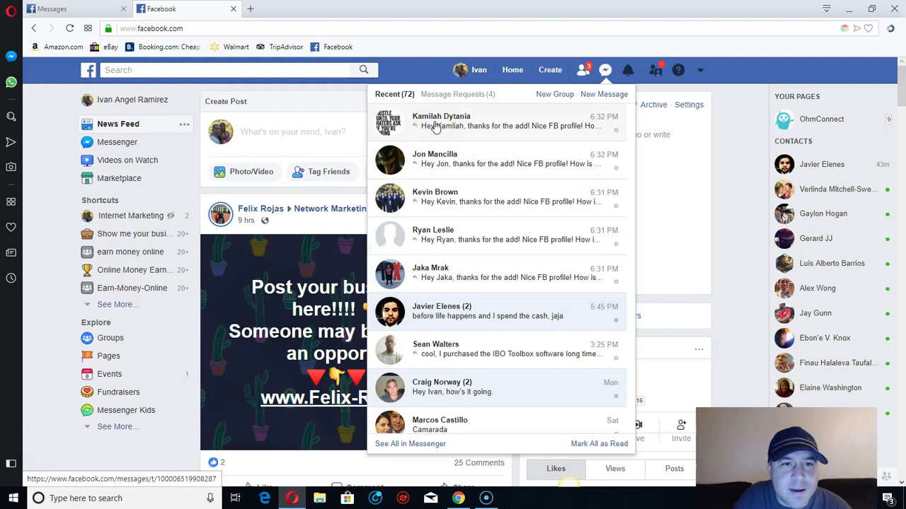
click(86, 8)
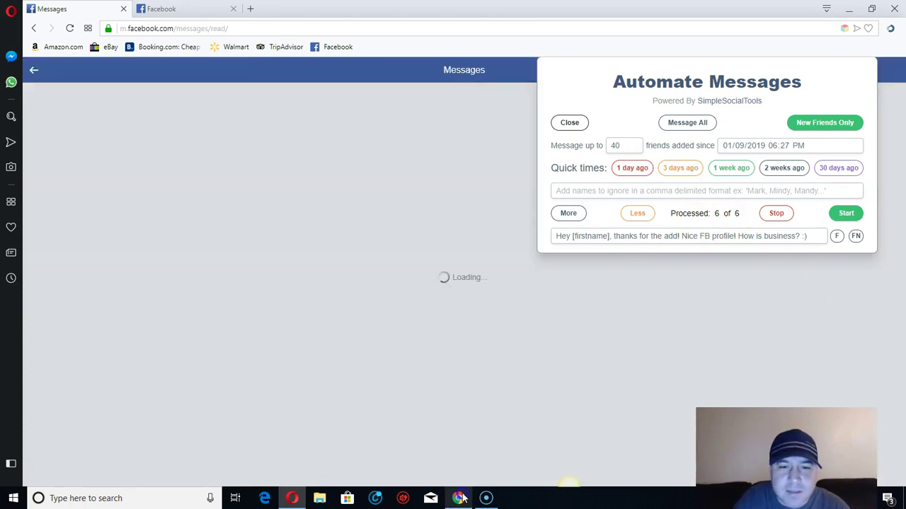
Step: Go to the MLM Recruit On Demand chat script page and scroll to Steps 1–4 and 'Use this text'
click(458, 498)
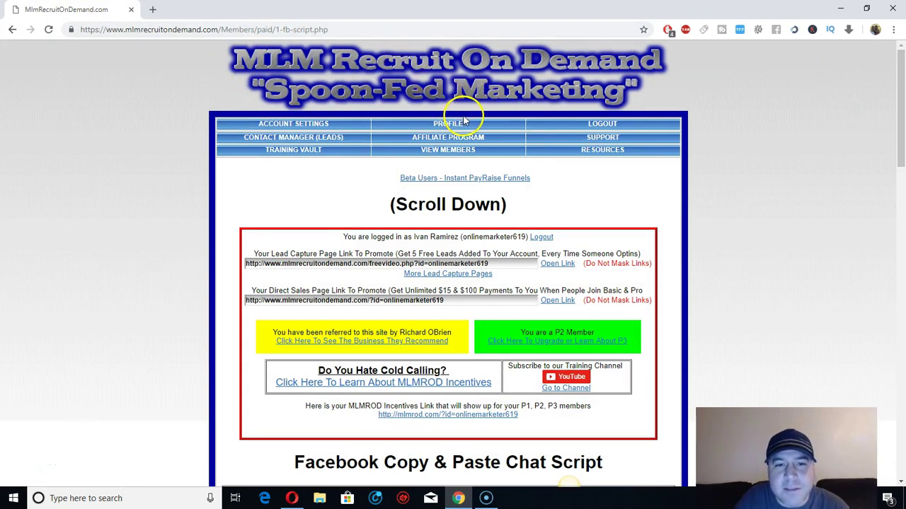
scroll(464, 118, down, 3)
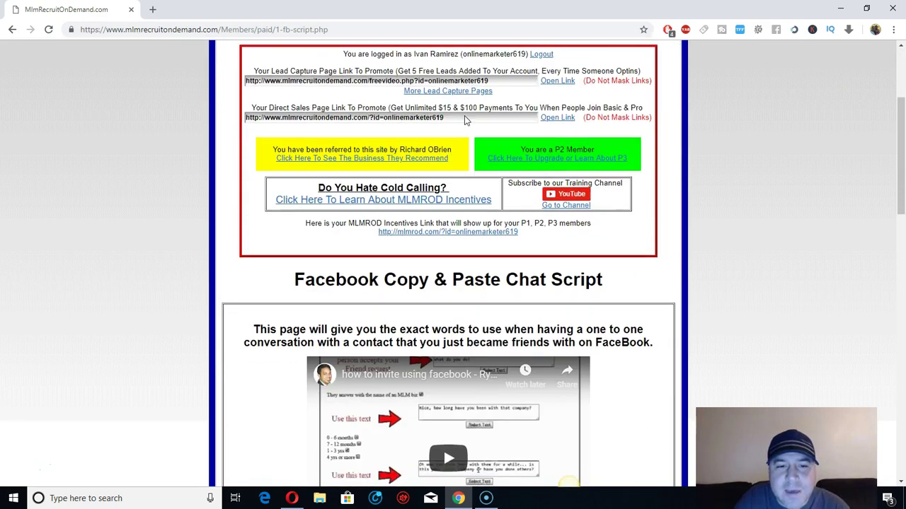
scroll(464, 118, down, 2)
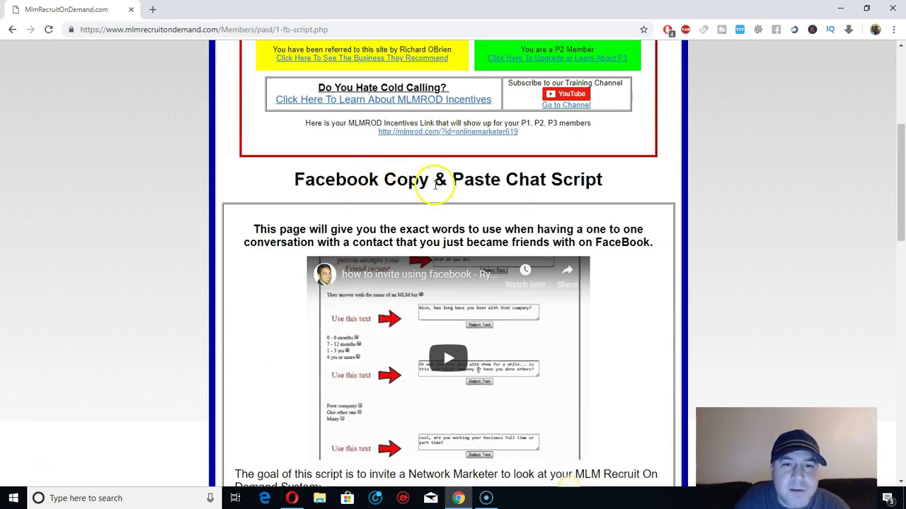
scroll(584, 184, down, 1)
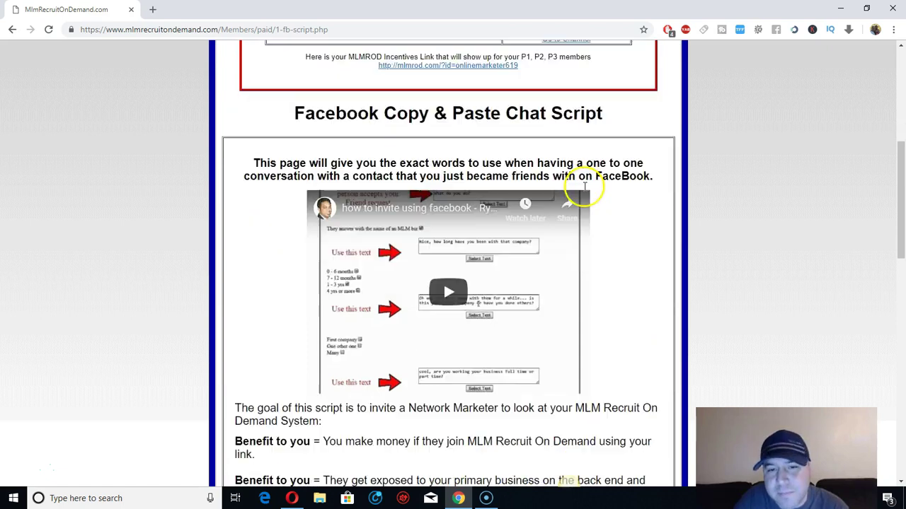
scroll(585, 186, down, 7)
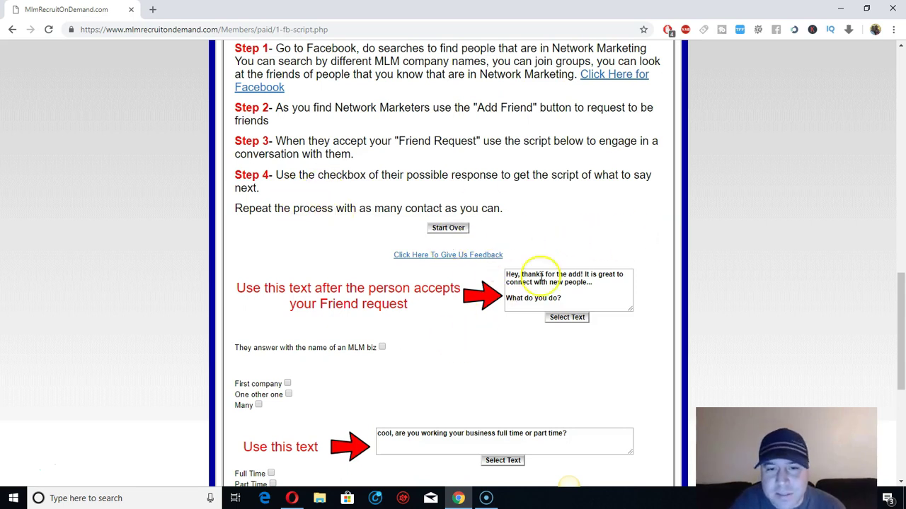
scroll(488, 294, up, 10)
scroll(495, 294, up, 4)
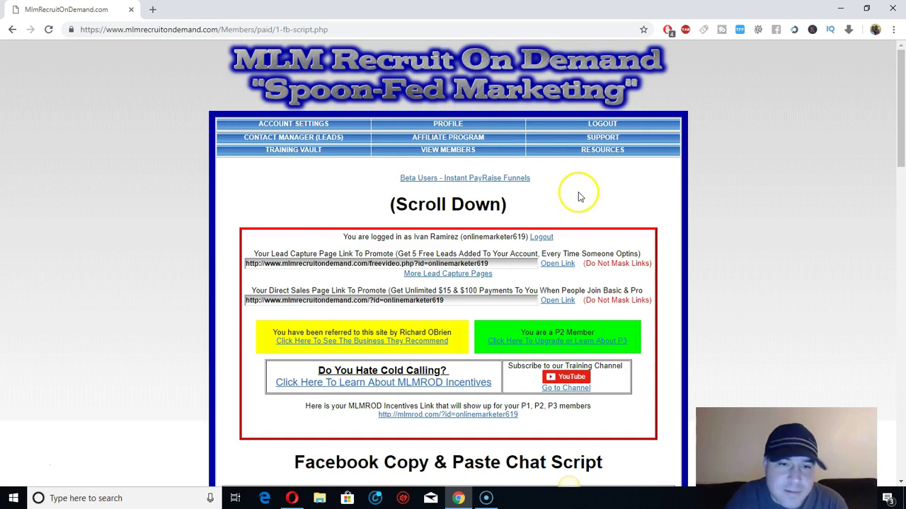
scroll(578, 197, down, 2)
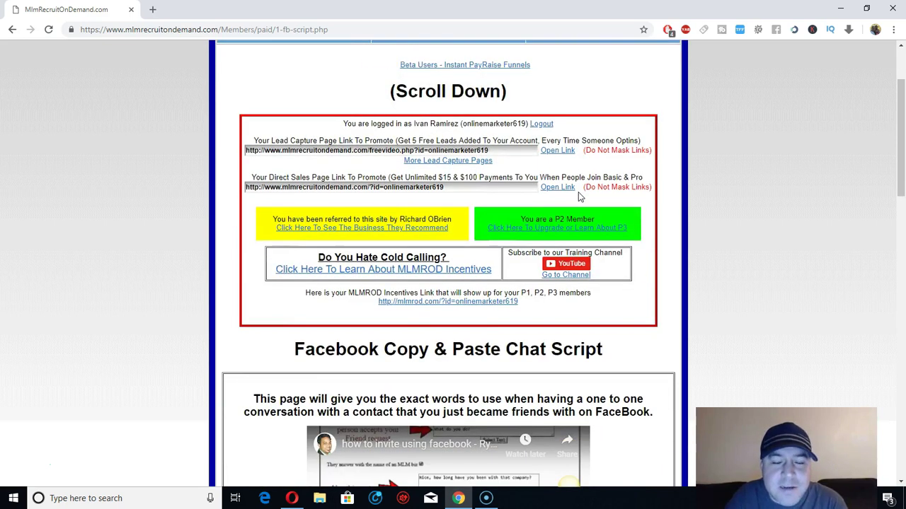
scroll(439, 169, down, 2)
scroll(456, 214, down, 4)
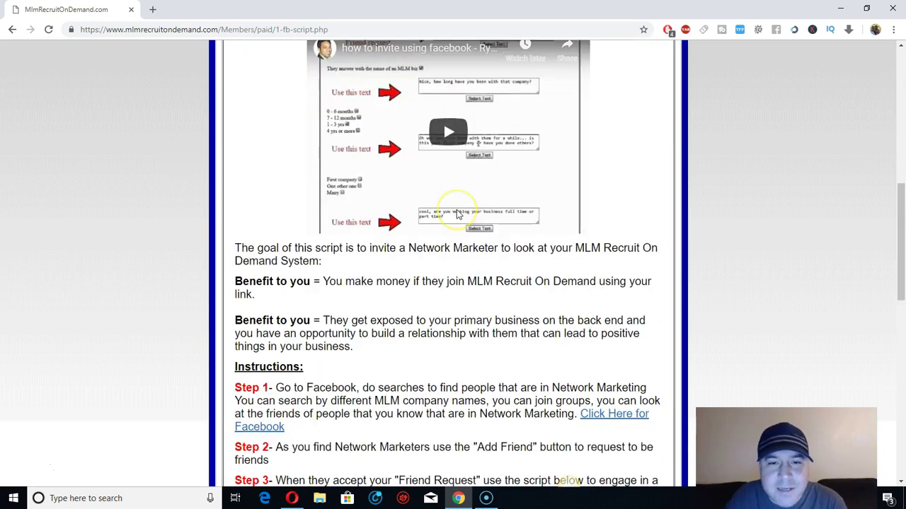
scroll(457, 214, down, 4)
scroll(456, 214, down, 2)
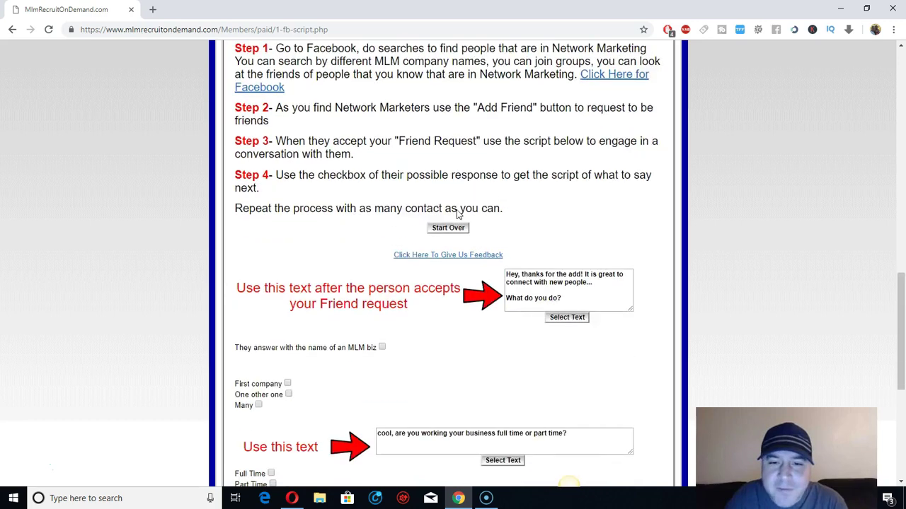
scroll(544, 259, up, 2)
scroll(544, 259, up, 5)
scroll(542, 257, down, 3)
scroll(542, 257, up, 2)
scroll(537, 170, down, 8)
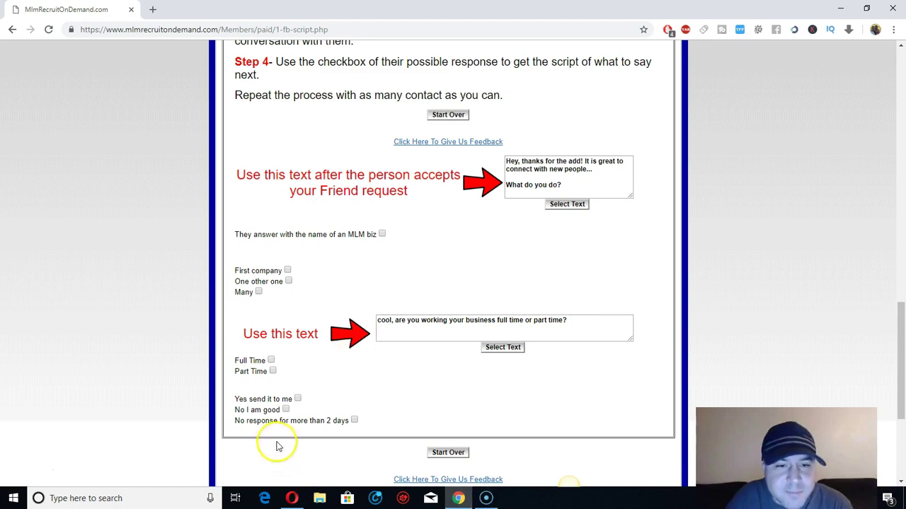
click(292, 498)
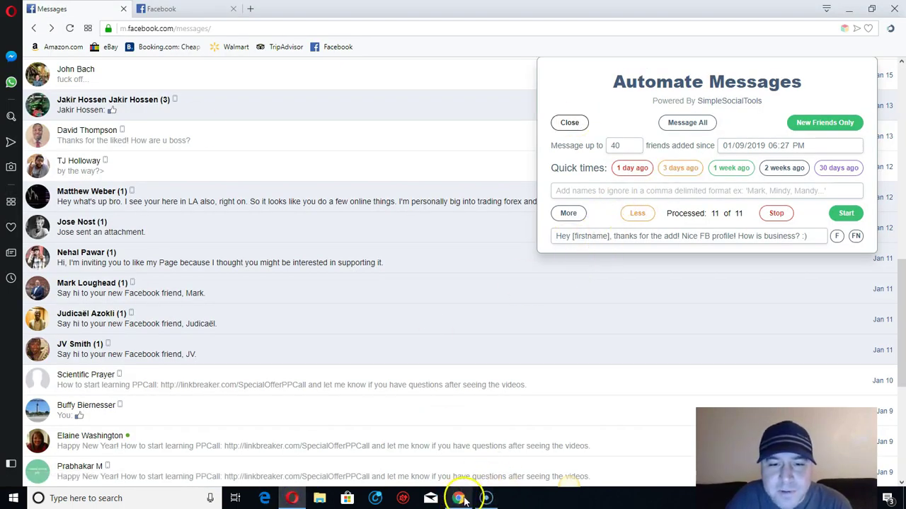
click(459, 498)
click(566, 204)
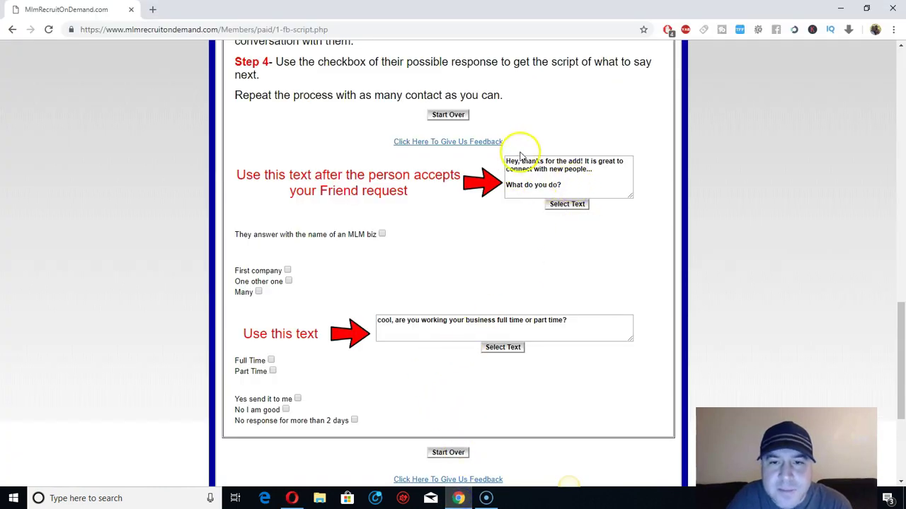
click(293, 498)
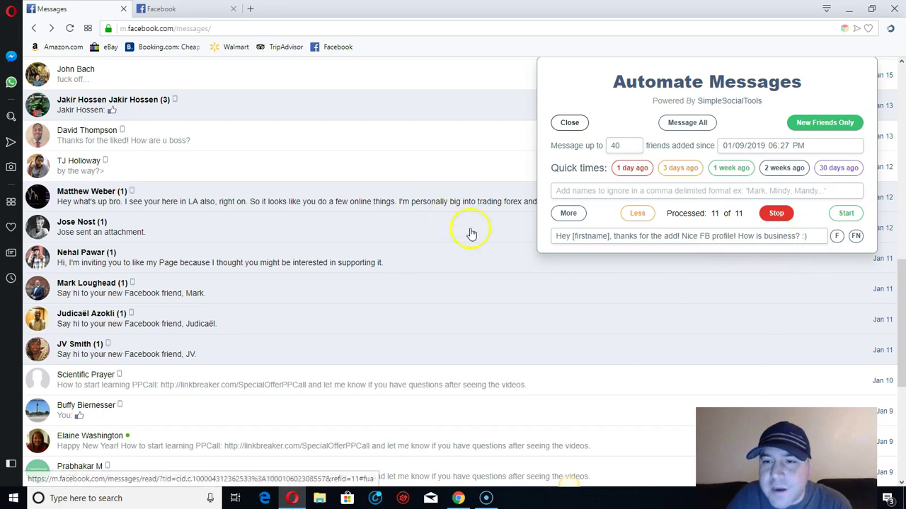
click(460, 499)
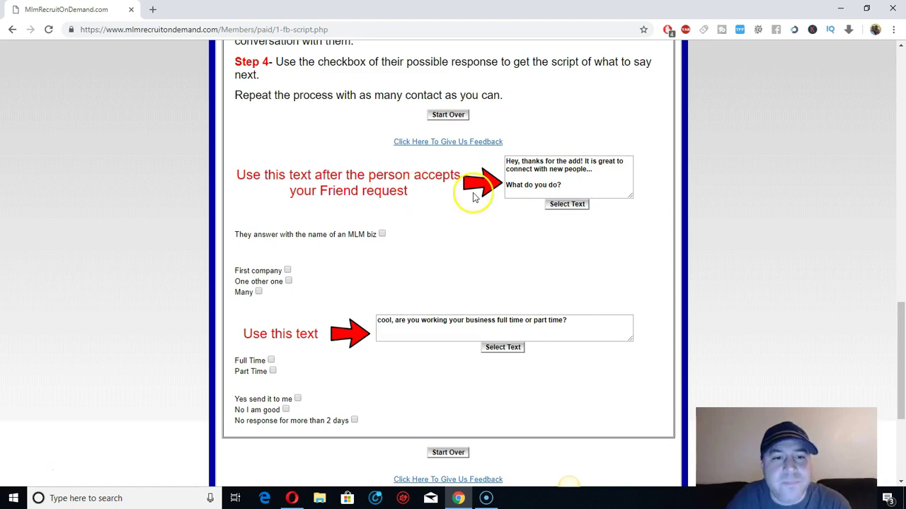
Step: Tick 'They answer with the name of an MLM biz' and copy 'Nice, how long have you been with that company?'
scroll(425, 194, down, 1)
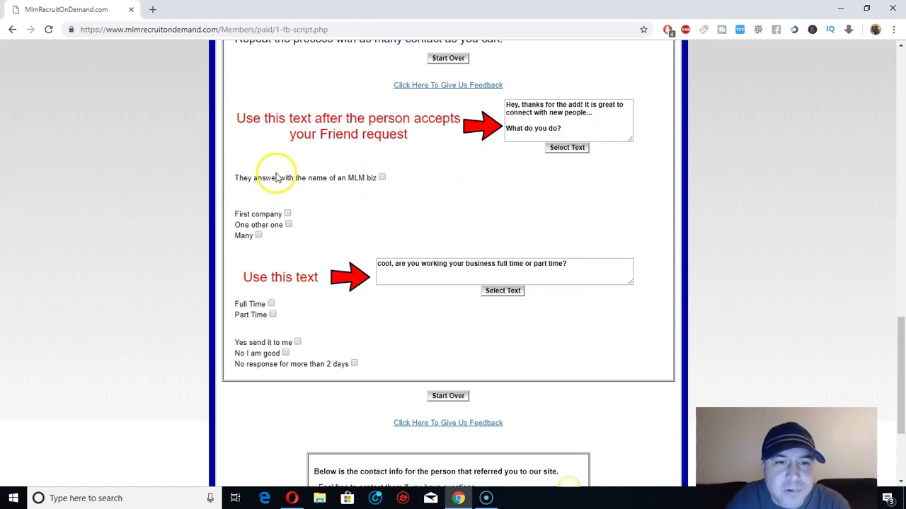
click(382, 178)
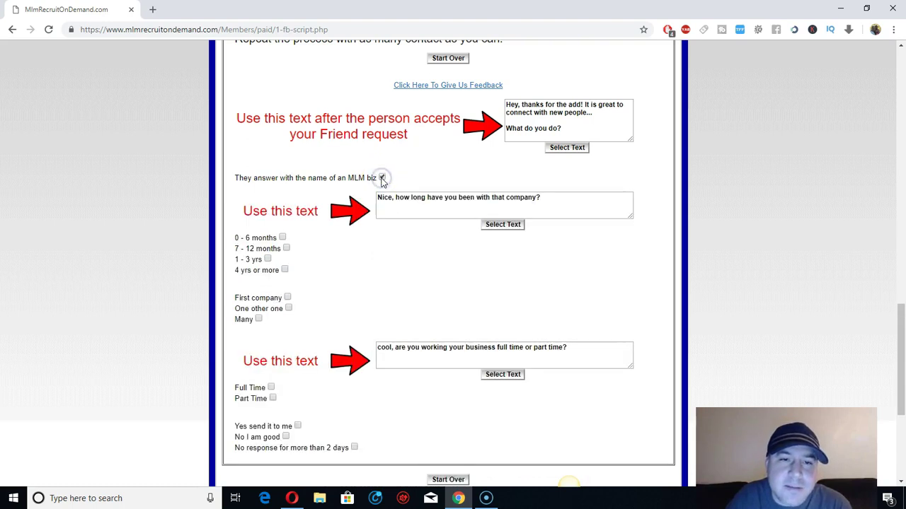
drag(546, 195, 375, 196)
right_click(412, 199)
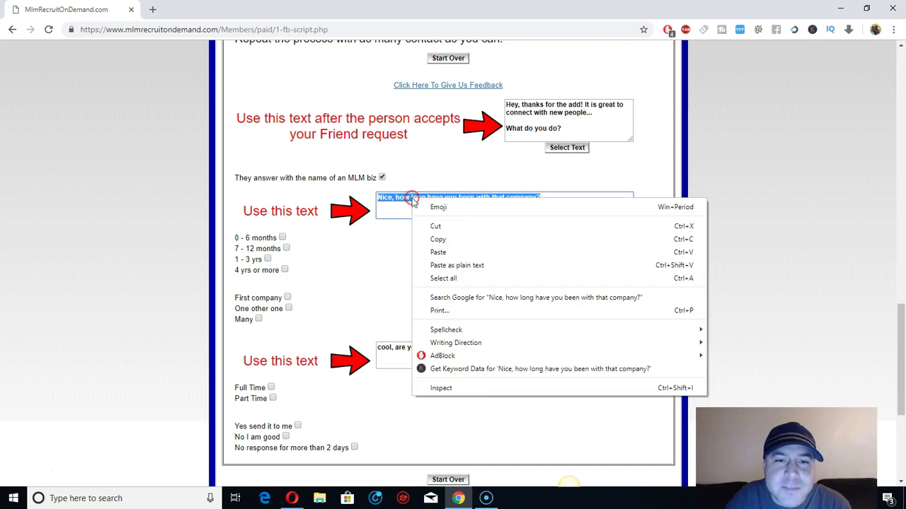
click(445, 238)
click(552, 204)
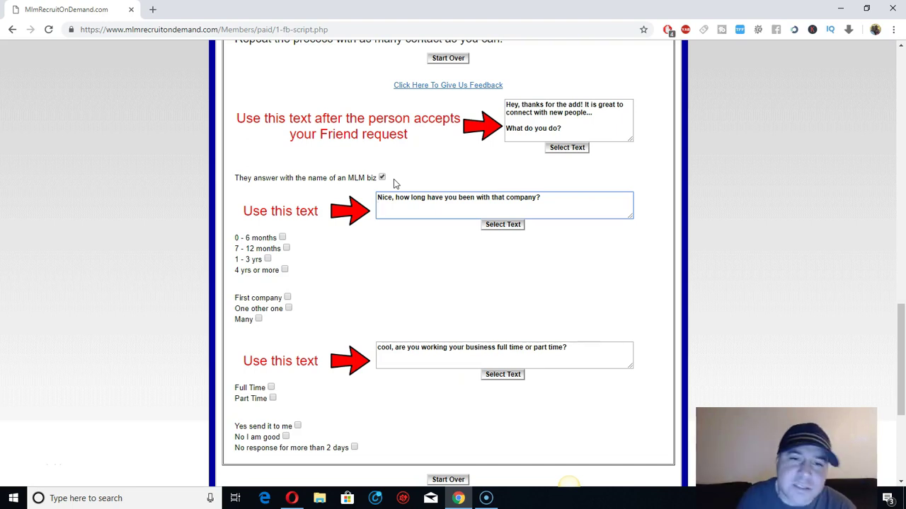
click(463, 269)
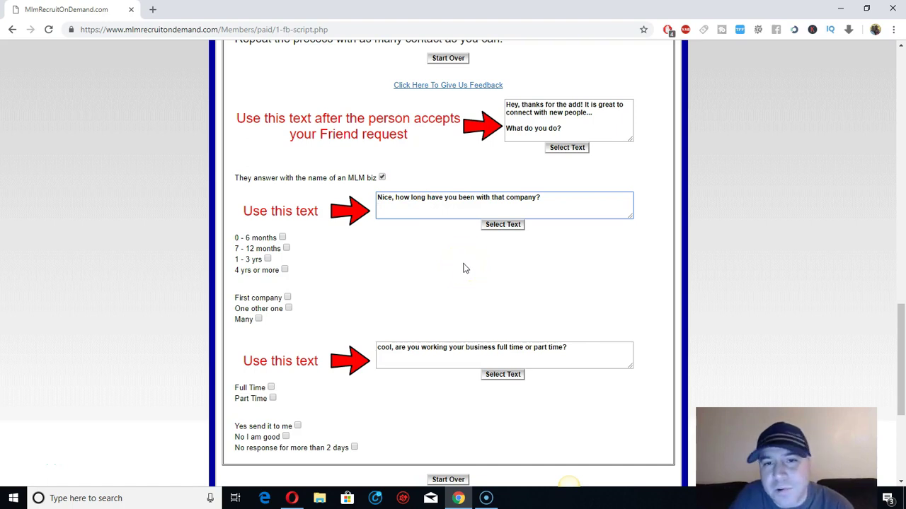
drag(556, 196, 344, 195)
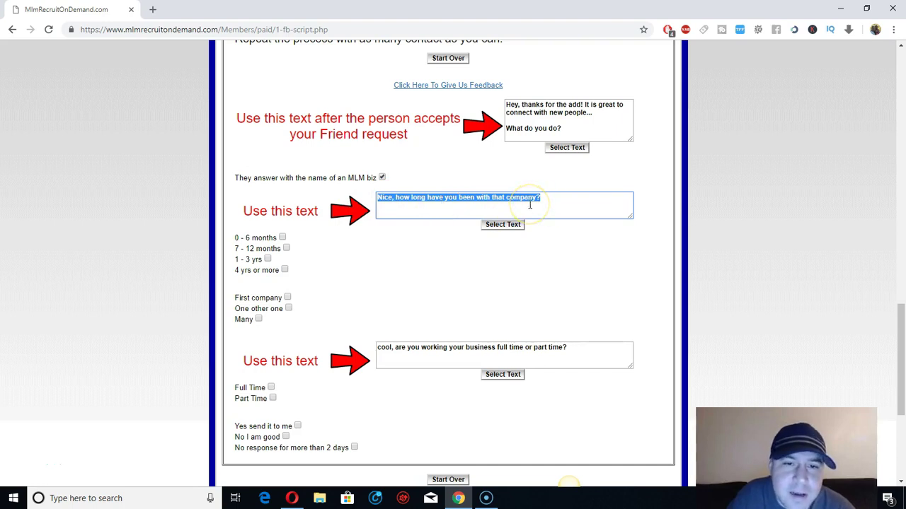
Step: Tick '0 - 6 months' and 'One other one' to reveal the 'what made you move over?' reply
click(567, 200)
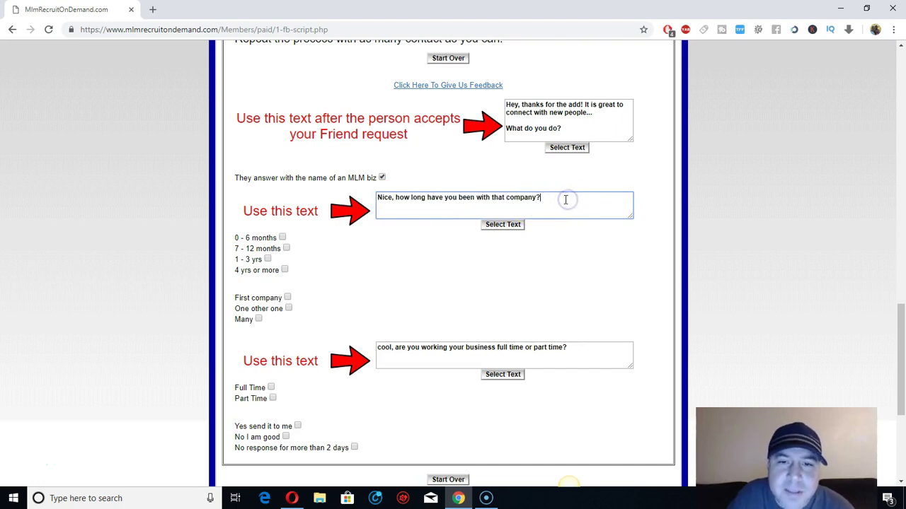
click(281, 237)
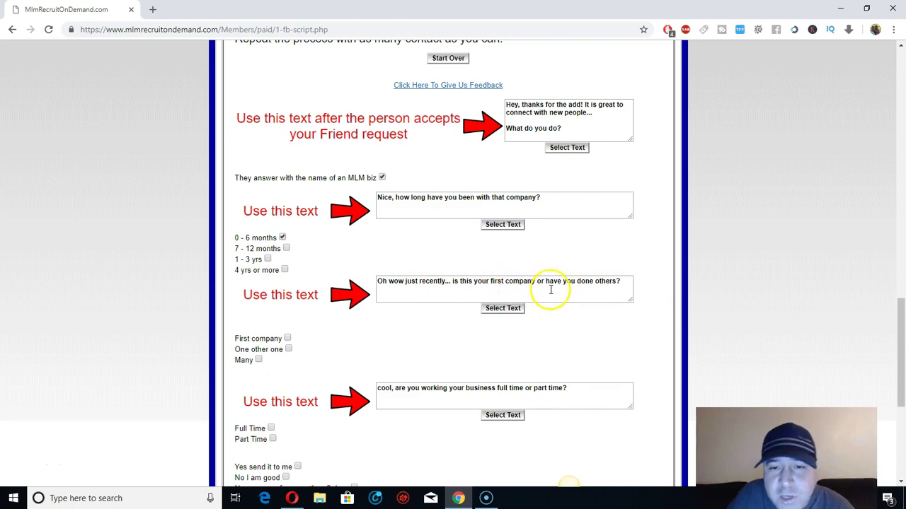
click(625, 281)
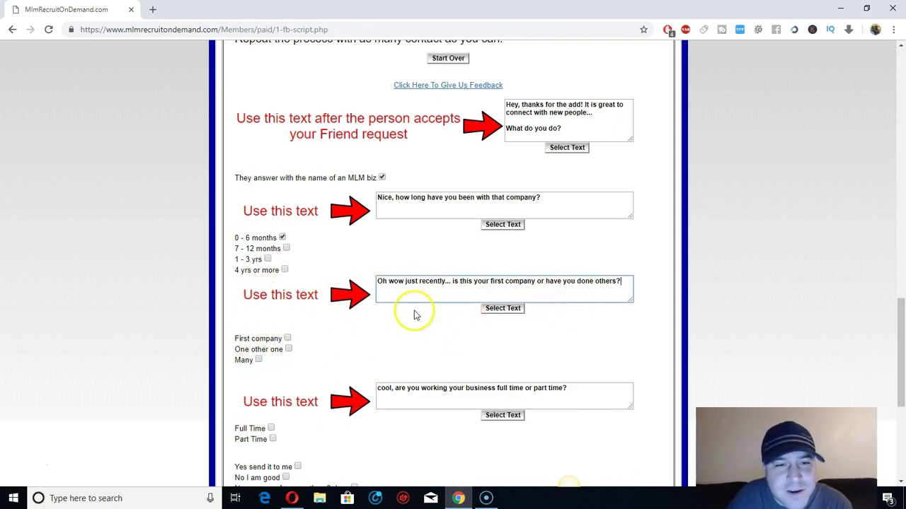
scroll(415, 314, down, 2)
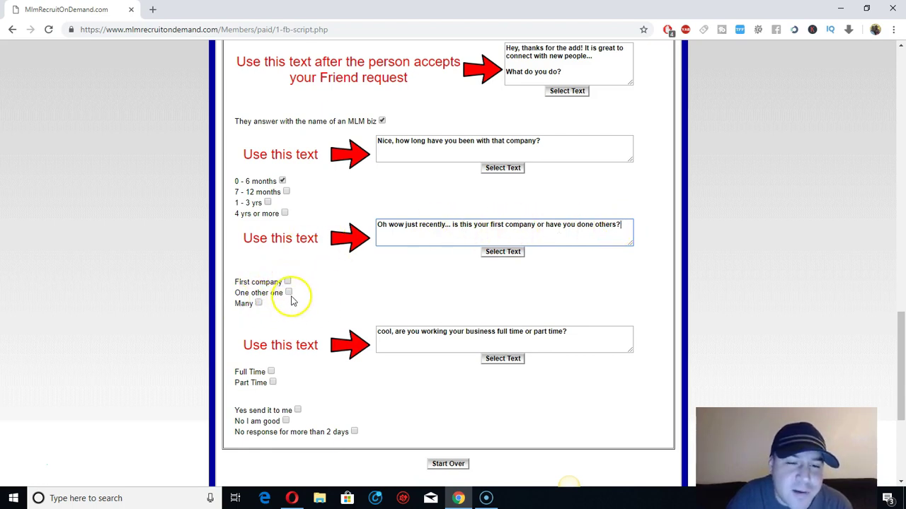
click(289, 293)
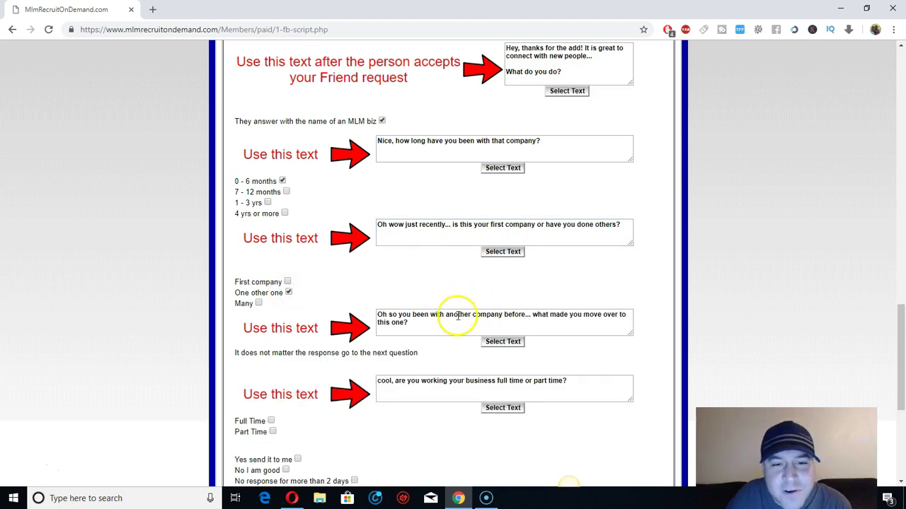